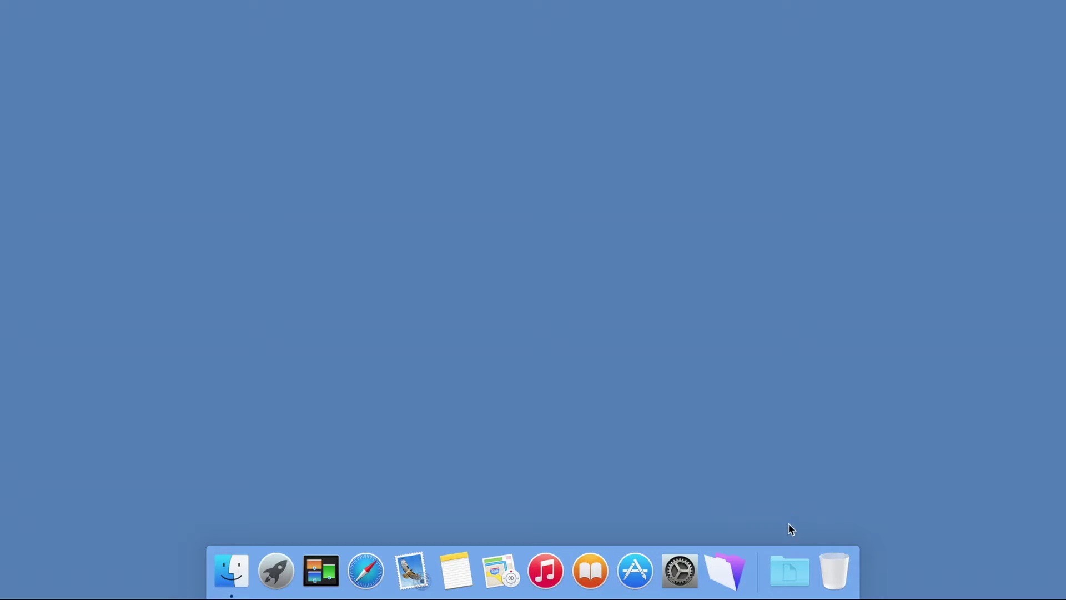
# - Create the Customers database from Customers.xlsx and view its records in Layout #1
pyautogui.click(789, 570)
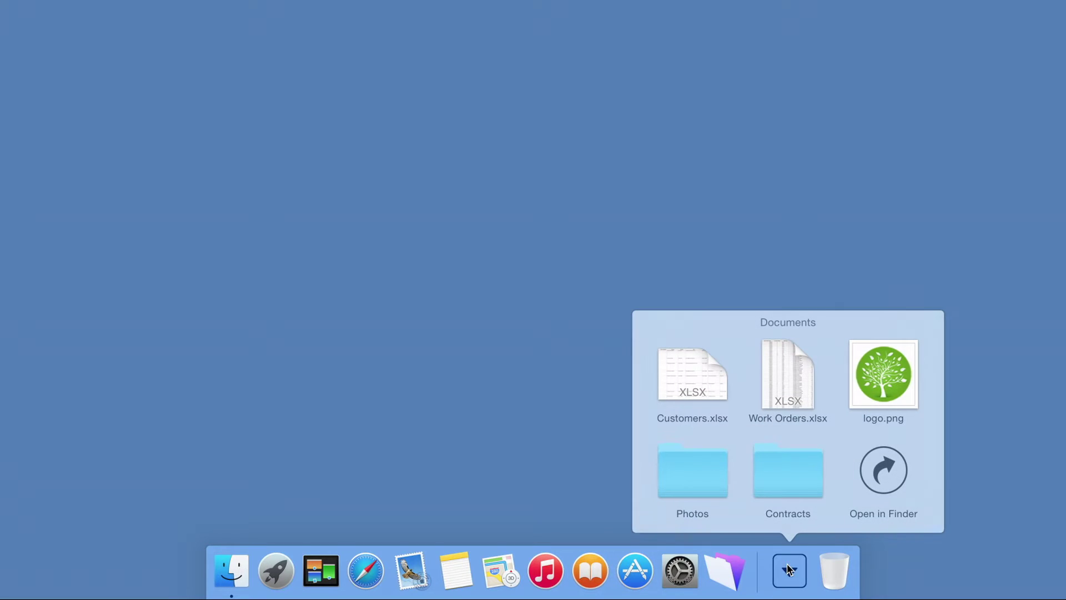
pyautogui.moveTo(694, 375); pyautogui.dragTo(722, 570)
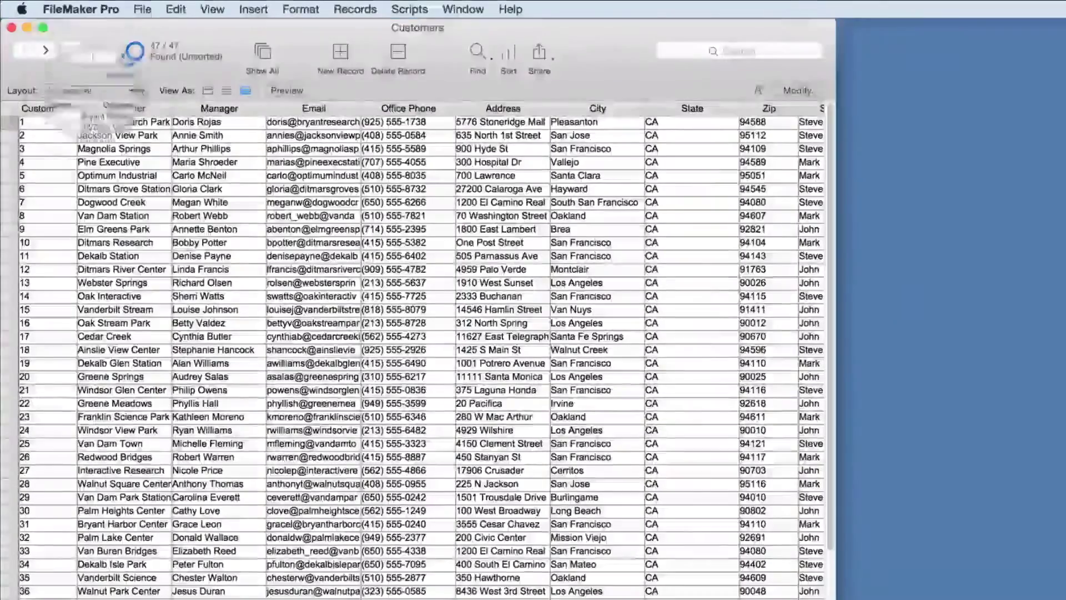
pyautogui.click(163, 85)
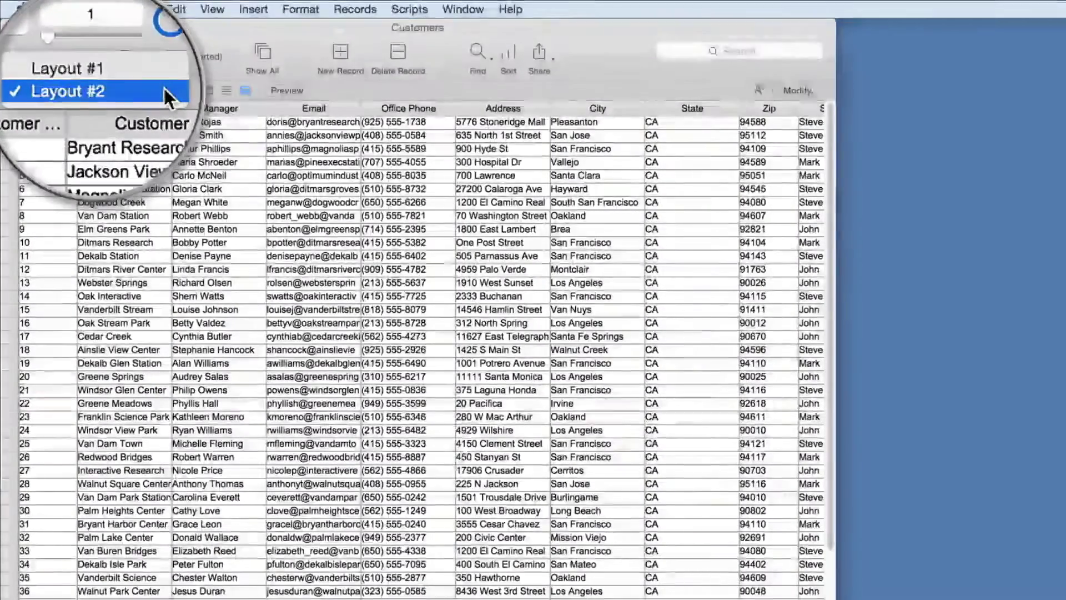
pyautogui.click(131, 77)
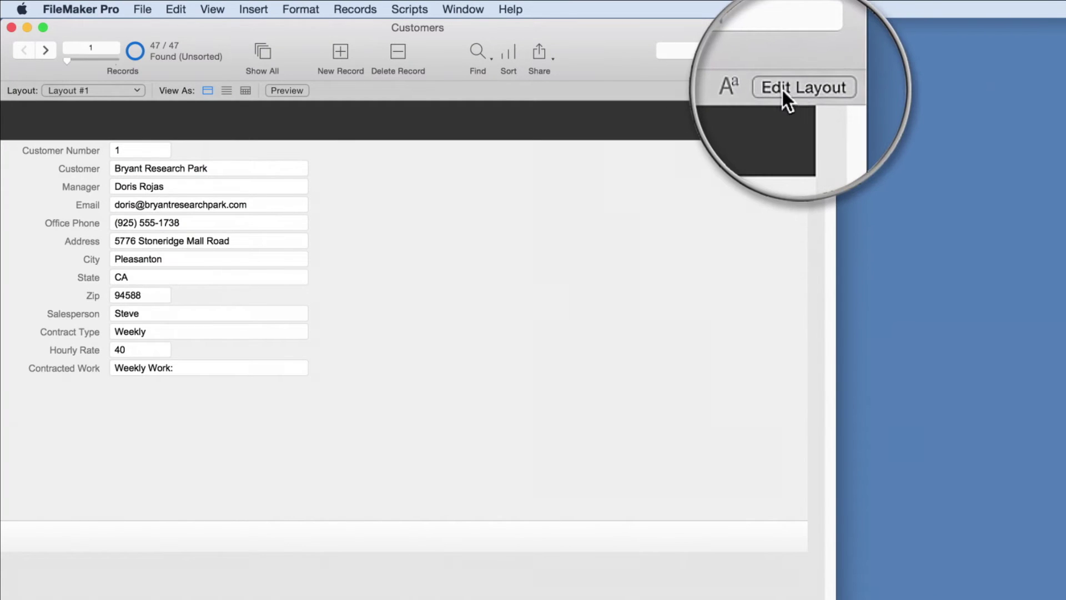
# - Add a new landscape iPad Form layout named Customers for the Customers table
pyautogui.click(802, 91)
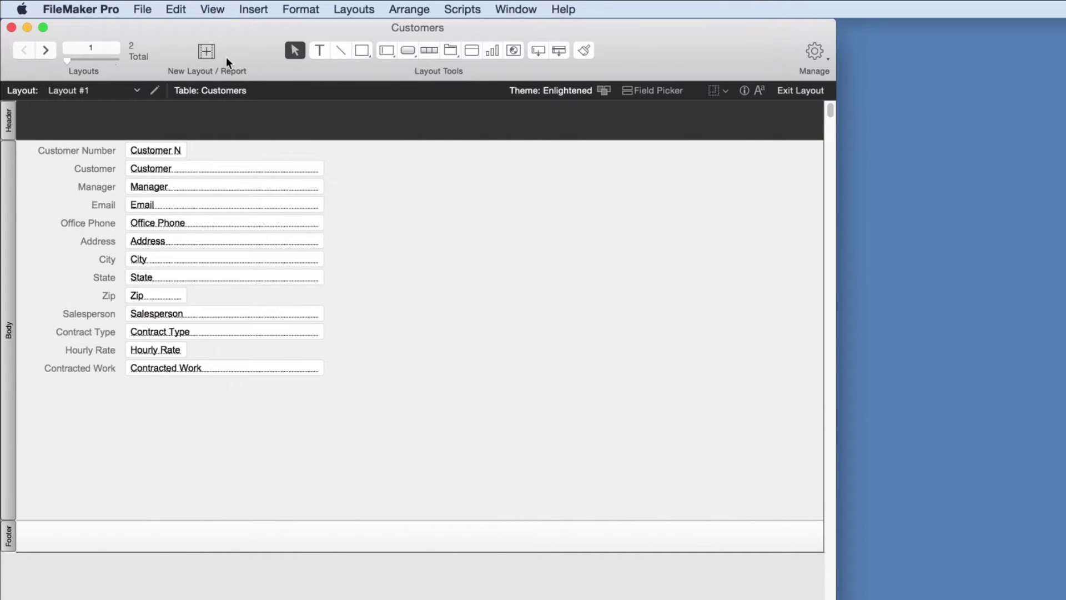
pyautogui.click(205, 54)
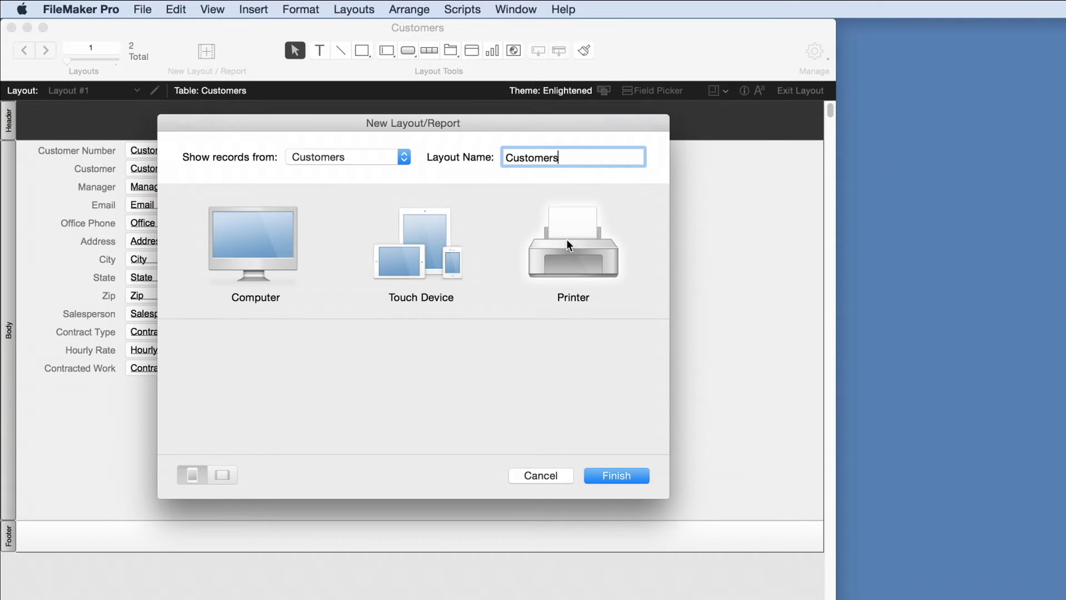
pyautogui.click(424, 238)
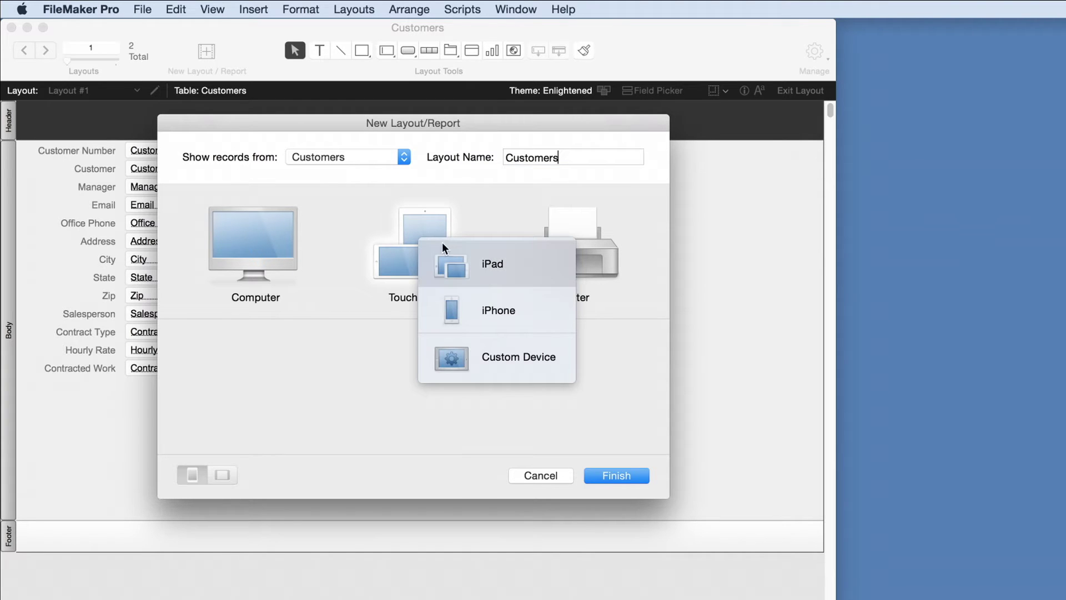
pyautogui.click(467, 263)
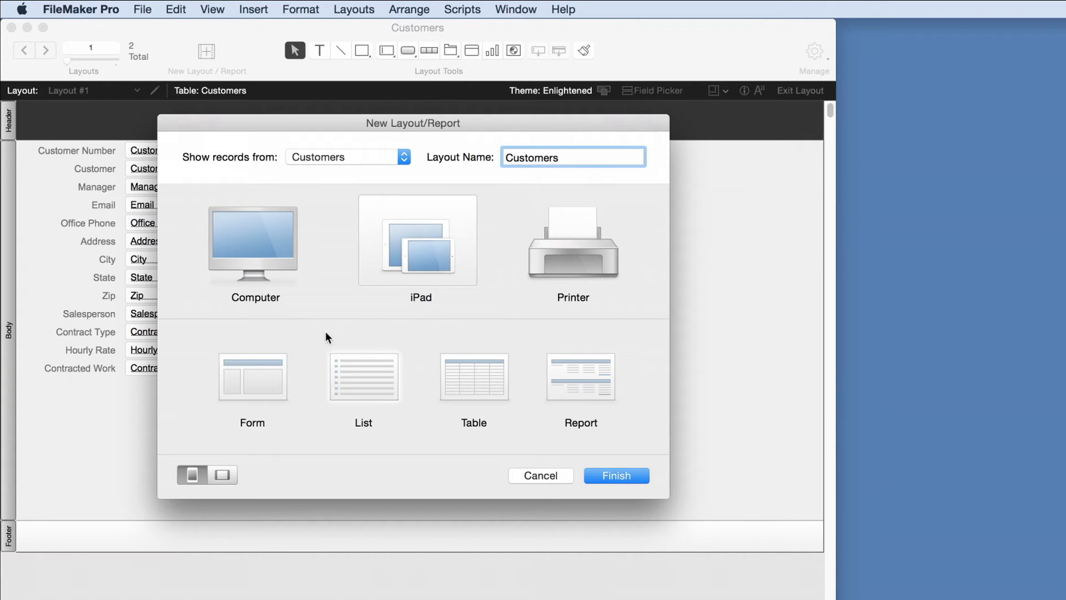
pyautogui.click(251, 376)
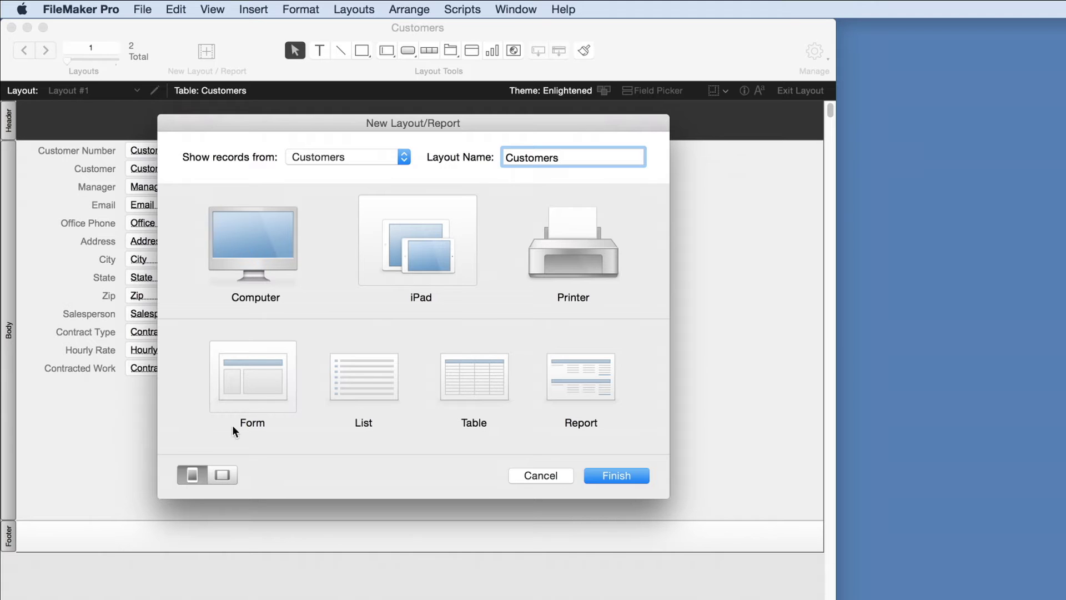
pyautogui.click(222, 474)
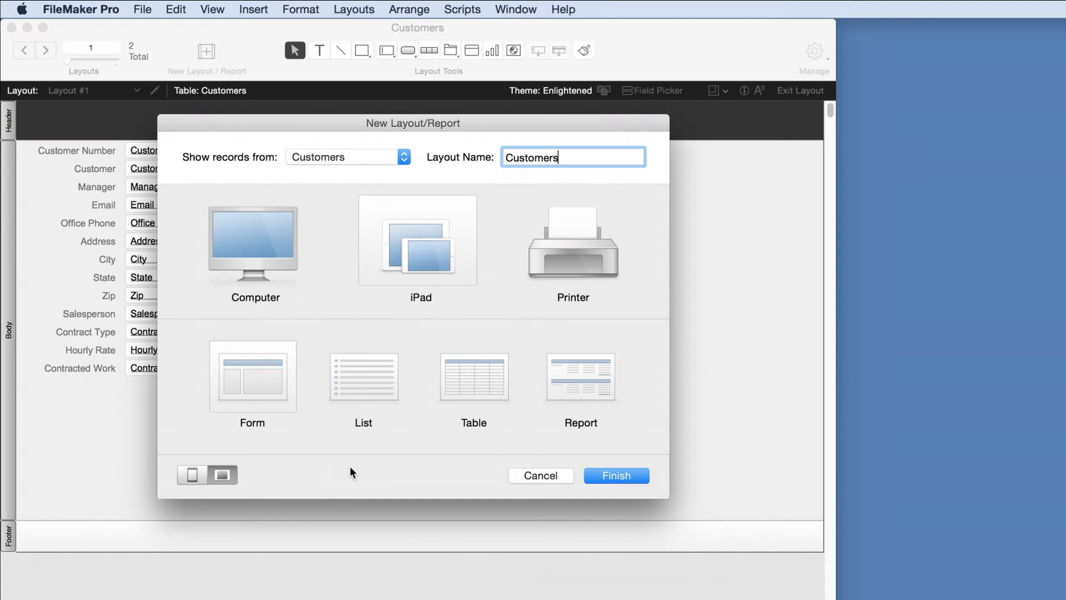
pyautogui.click(589, 473)
# - Place the Customer, Manager, Email and Office Phone fields at the lower left of the layout
pyautogui.click(911, 123)
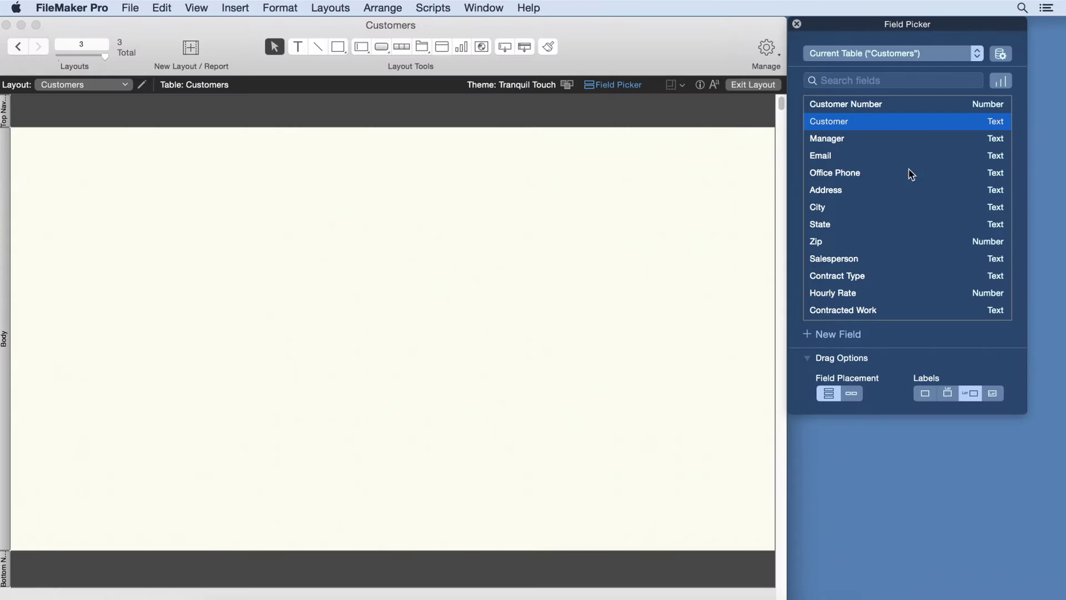
pyautogui.keyDown('shift'); pyautogui.click(910, 172); pyautogui.keyUp('shift')
pyautogui.moveTo(904, 176); pyautogui.dragTo(142, 395)
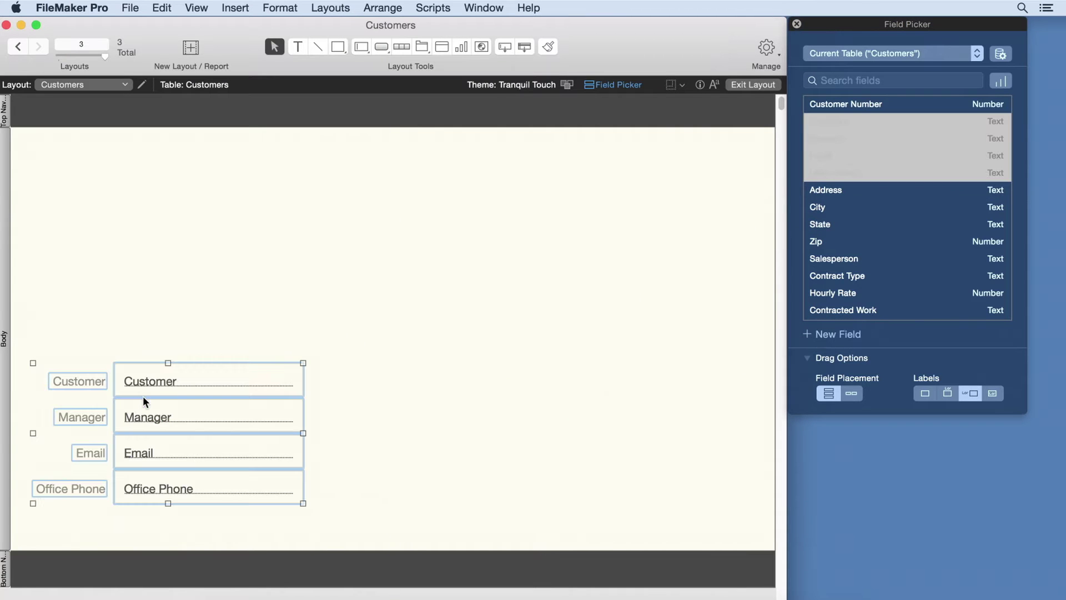
# - Add a large Photo container field above them and drop logo.png into the header
pyautogui.click(824, 335)
pyautogui.write('Photo')
pyautogui.click(956, 316)
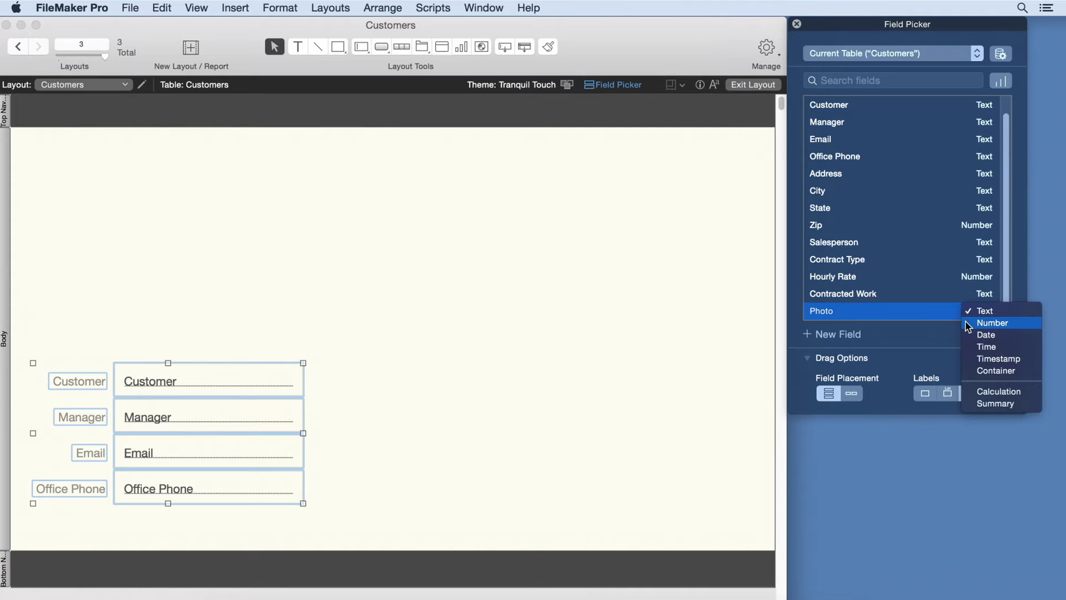
pyautogui.click(968, 370)
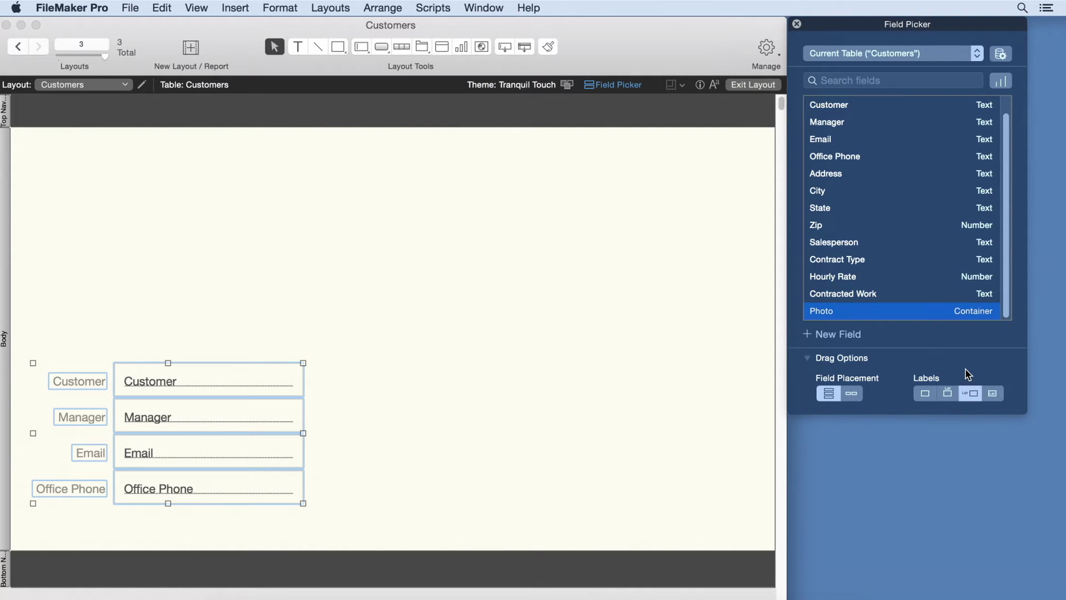
pyautogui.moveTo(912, 315); pyautogui.dragTo(45, 145)
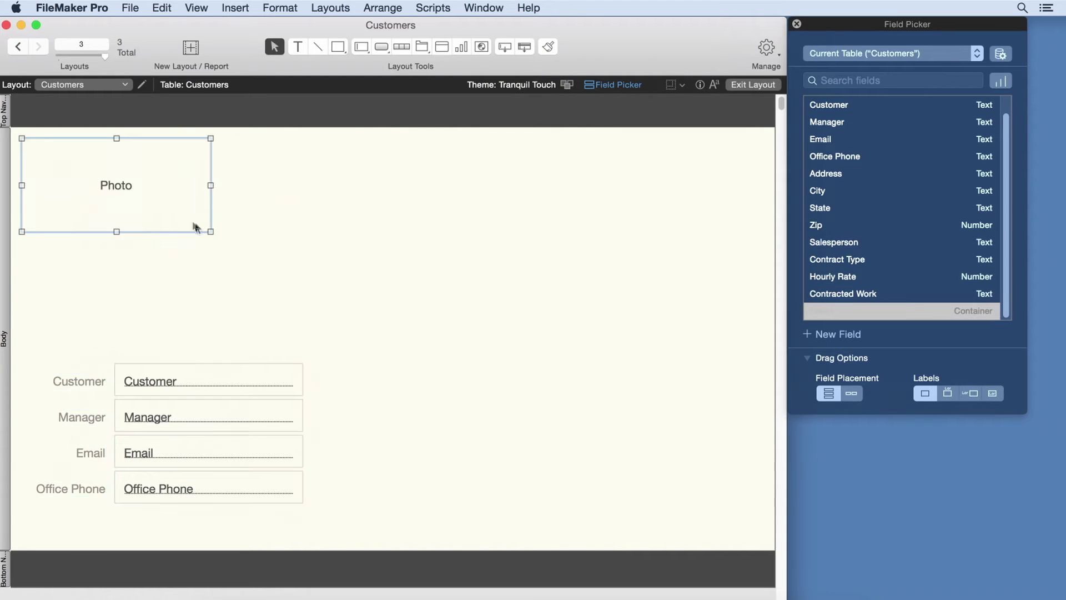
pyautogui.moveTo(209, 231); pyautogui.dragTo(302, 346)
pyautogui.click(787, 595)
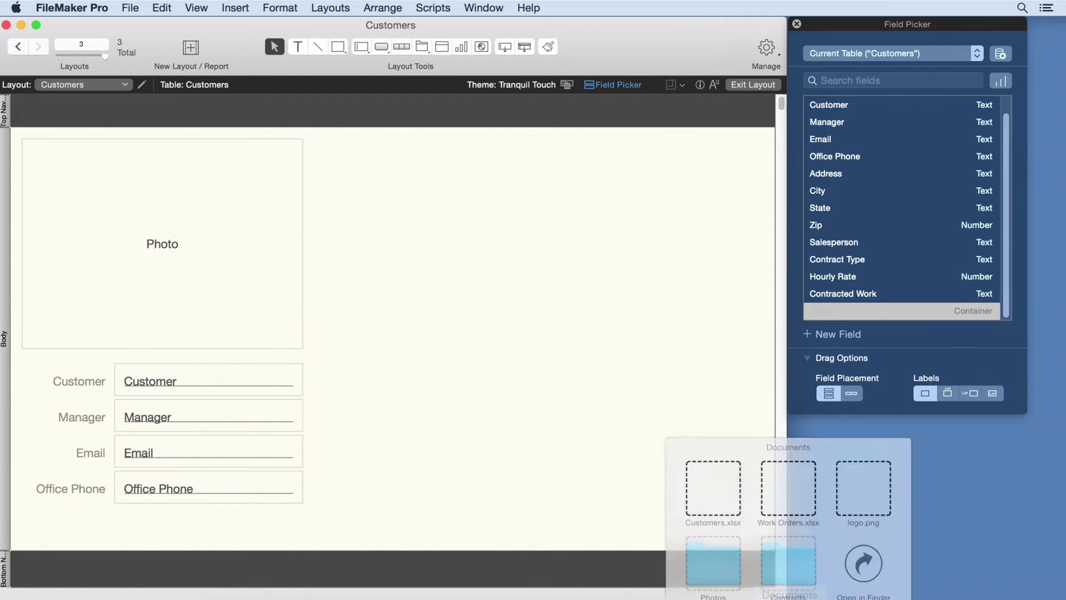
pyautogui.moveTo(877, 461); pyautogui.dragTo(59, 119)
# - Add a 'Customers' title beside the logo in the header
pyautogui.click(298, 47)
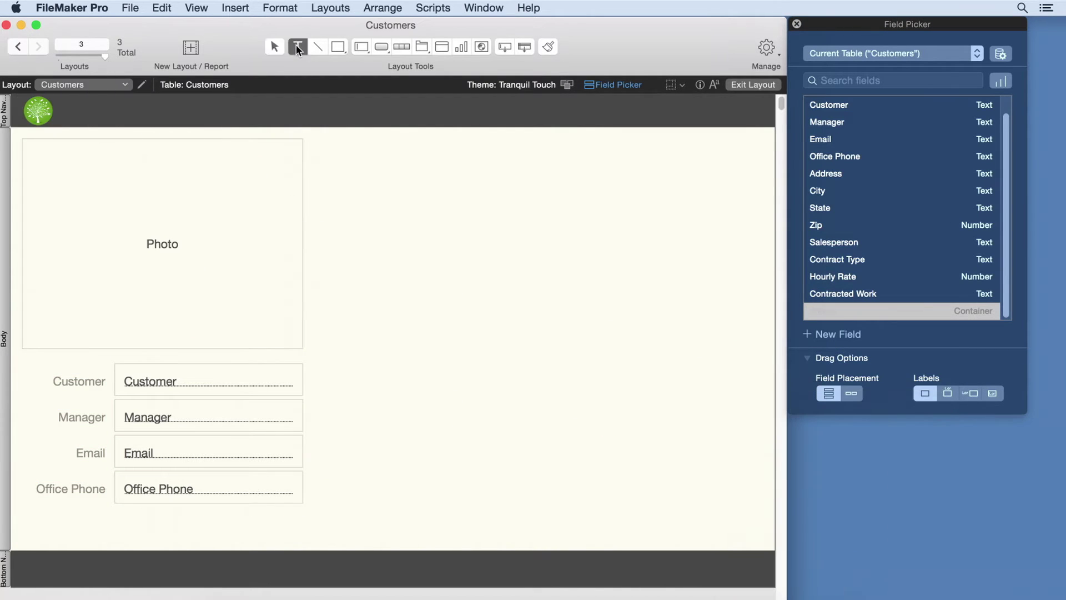
pyautogui.click(67, 108)
pyautogui.write('Customers')
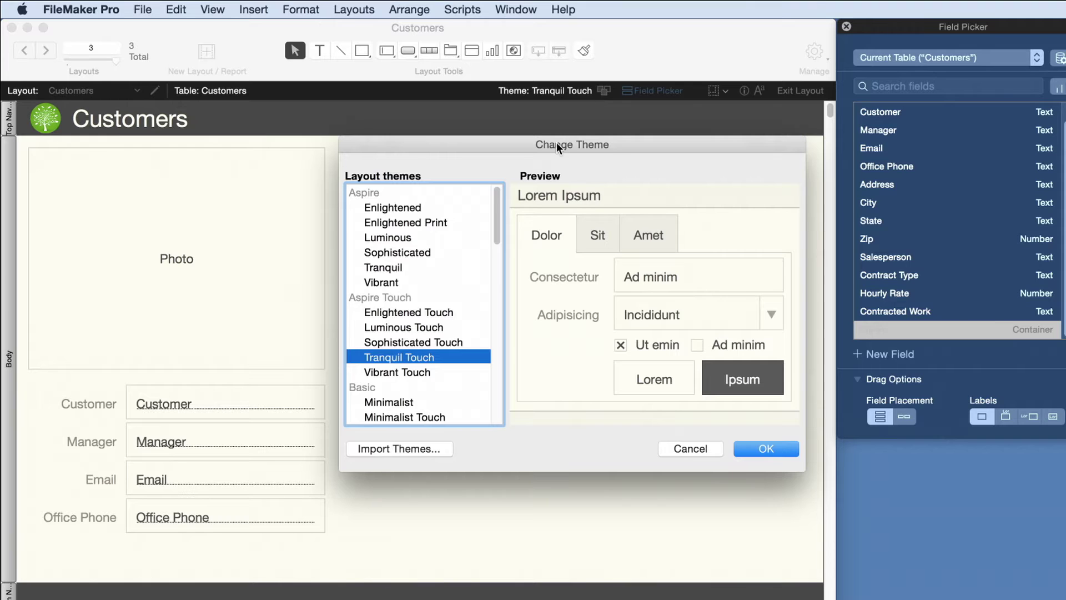
# - Change the layout theme to Enlightened Touch
pyautogui.click(473, 342)
pyautogui.click(473, 327)
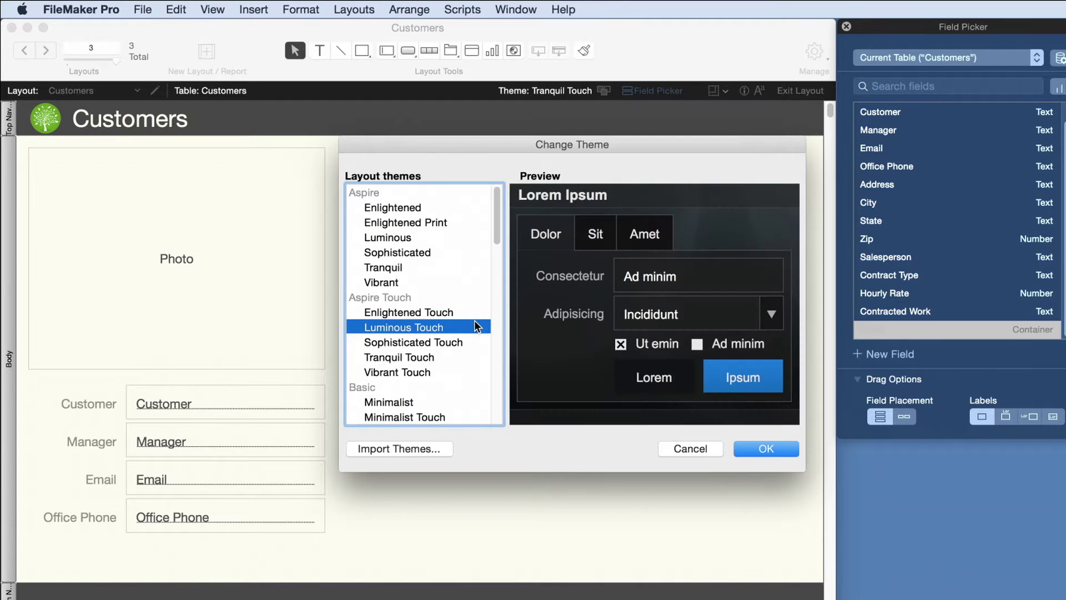
pyautogui.click(474, 312)
pyautogui.click(740, 448)
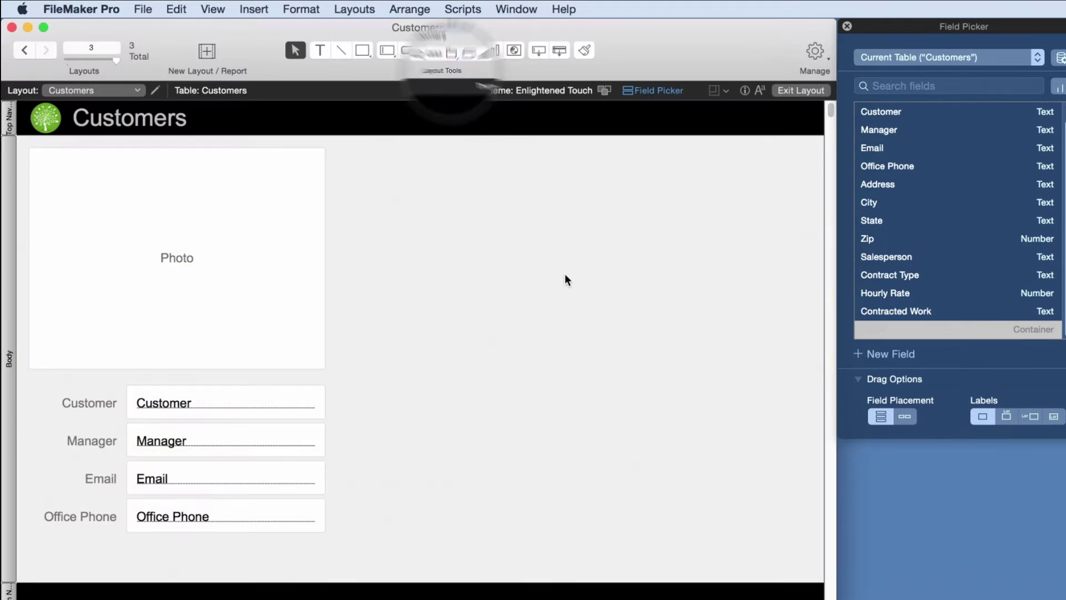
pyautogui.click(450, 50)
# - Draw a tab control right of the photo with Contract and Work Orders tabs
pyautogui.moveTo(349, 149)
pyautogui.mouseDown()
pyautogui.moveTo(543, 314)
pyautogui.moveTo(800, 572)
pyautogui.moveTo(814, 569)
pyautogui.mouseUp()
pyautogui.write('Contract')
pyautogui.press('Return')
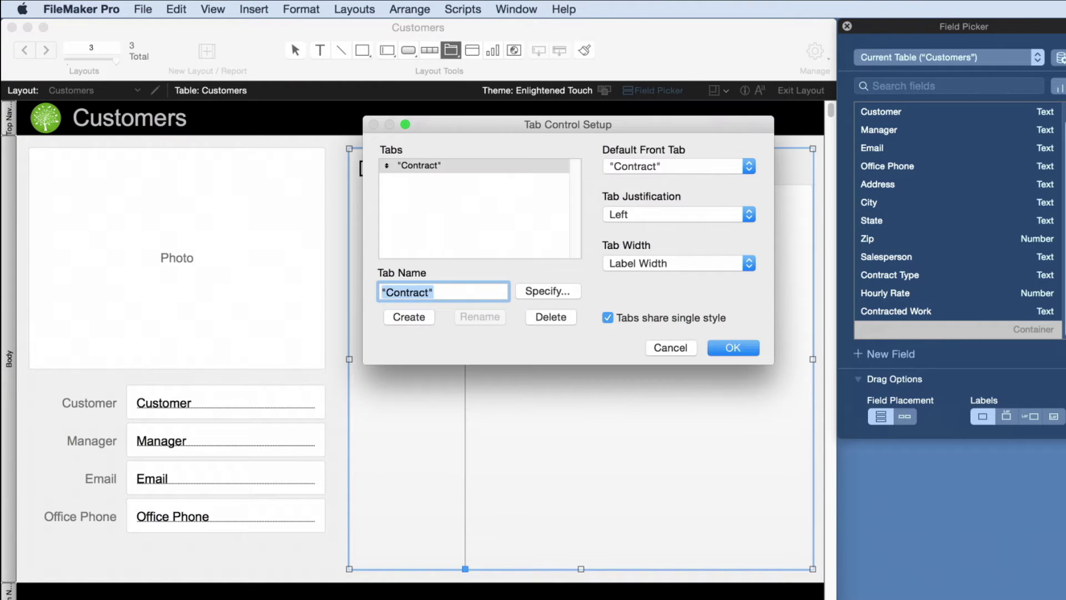
pyautogui.write('Work Orders')
pyautogui.press('Return')
# - Create a Contract field and place it, stretched taller, on the Contract tab
pyautogui.press('Return')
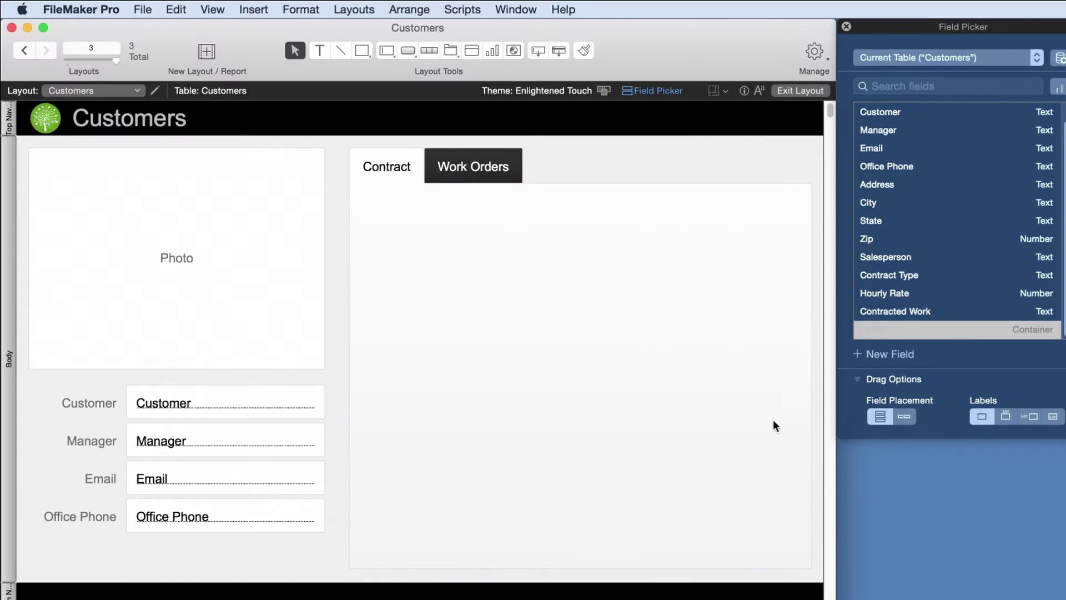
pyautogui.click(890, 353)
pyautogui.write('Contract')
# - Create Signature and Date Signed fields and place them beside the Contract field
pyautogui.press('Return')
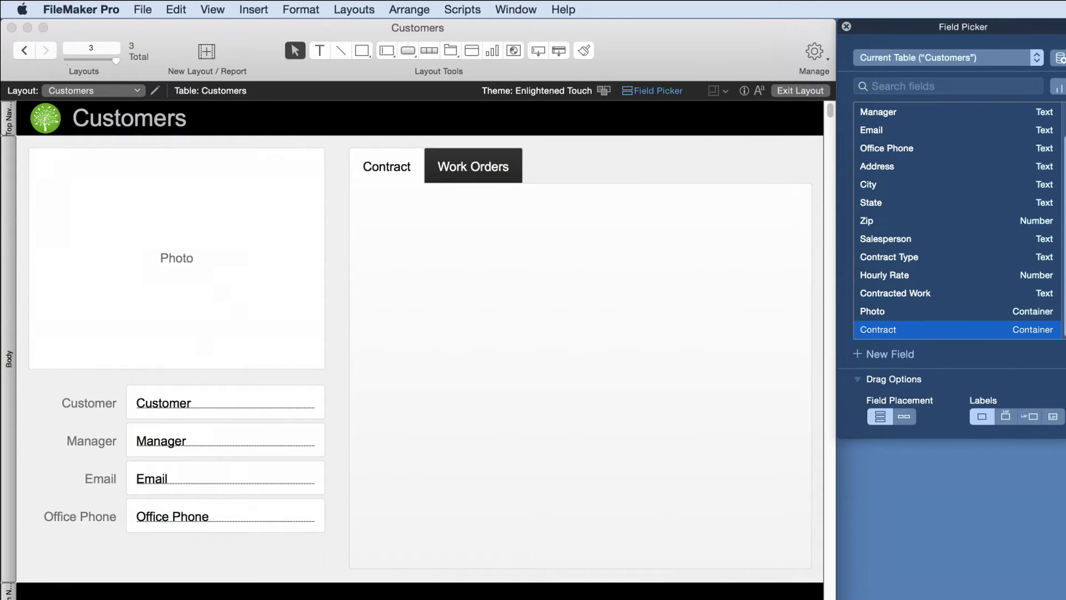
pyautogui.moveTo(855, 330); pyautogui.dragTo(393, 221)
pyautogui.moveTo(468, 310); pyautogui.dragTo(449, 509)
pyautogui.click(890, 354)
pyautogui.write('Signature')
pyautogui.press('Return')
pyautogui.click(889, 353)
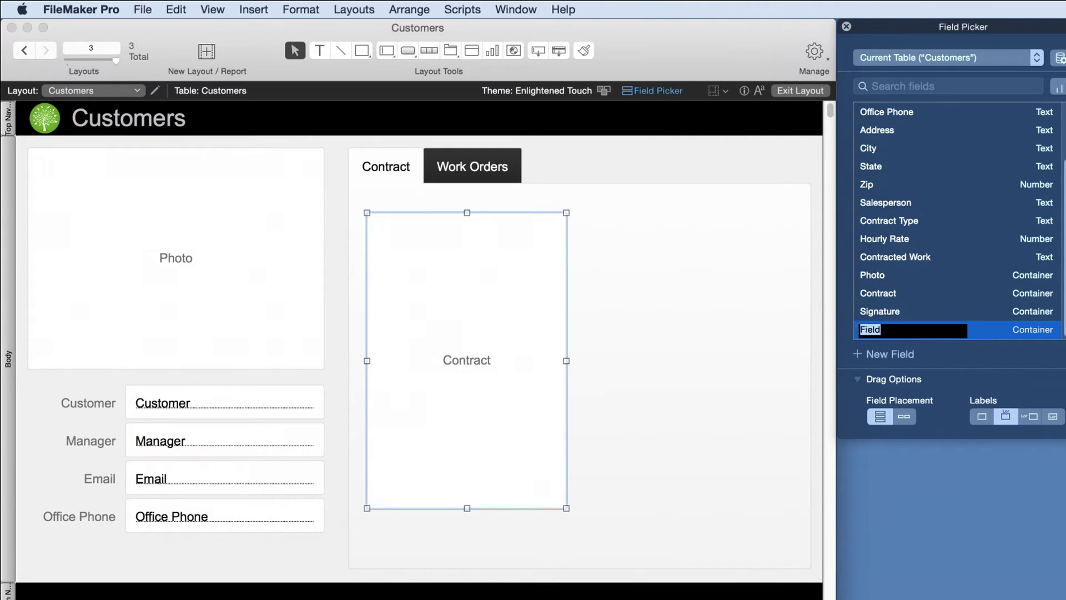
pyautogui.write('Date Signed')
pyautogui.press('Tab')
pyautogui.press('Return')
pyautogui.keyDown('shift'); pyautogui.click(933, 312); pyautogui.keyUp('shift')
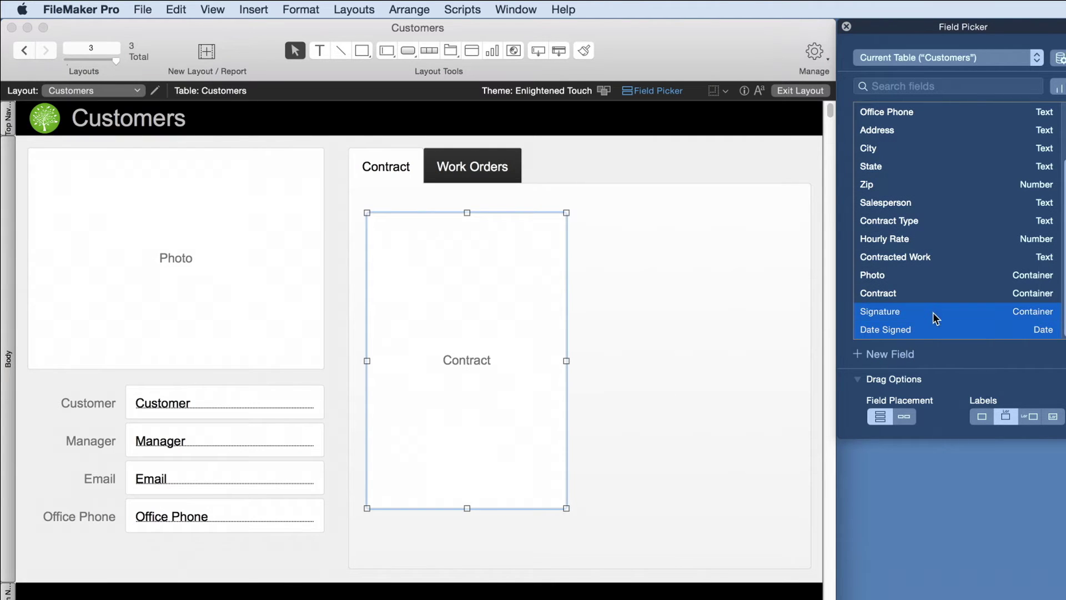
pyautogui.moveTo(933, 315); pyautogui.dragTo(616, 294)
pyautogui.press('super+k')
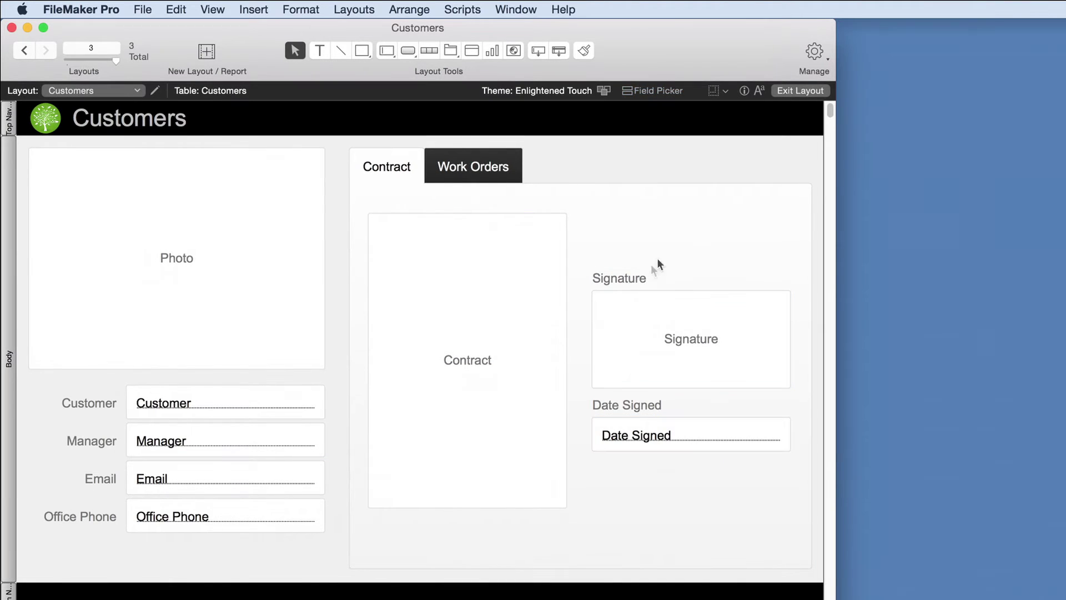
# - Back in Browse mode, drop Bryant.jpg into the first customer's Photo container
pyautogui.click(800, 91)
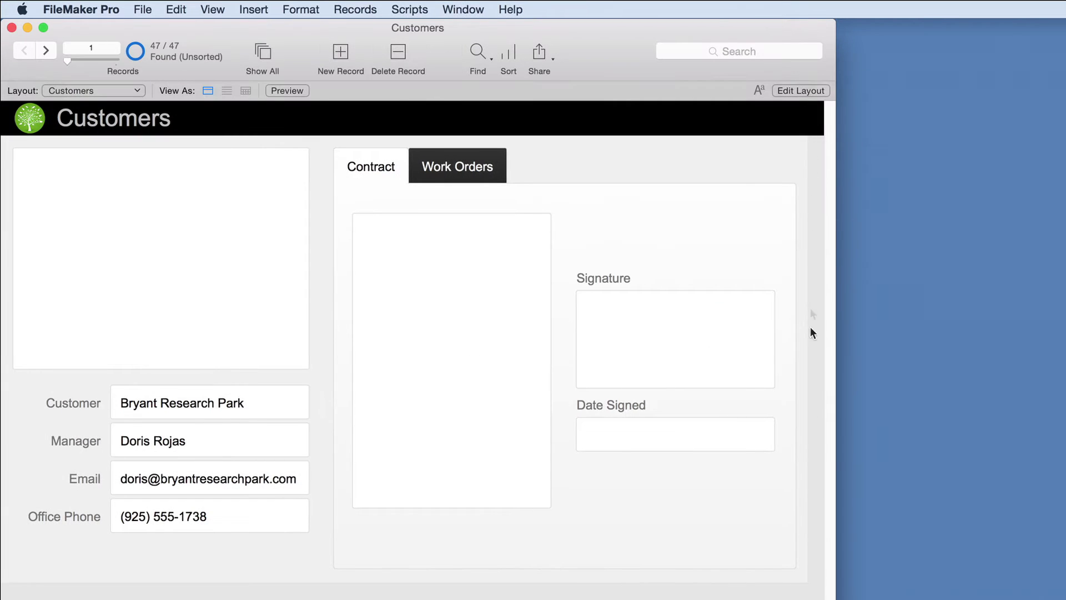
pyautogui.click(838, 596)
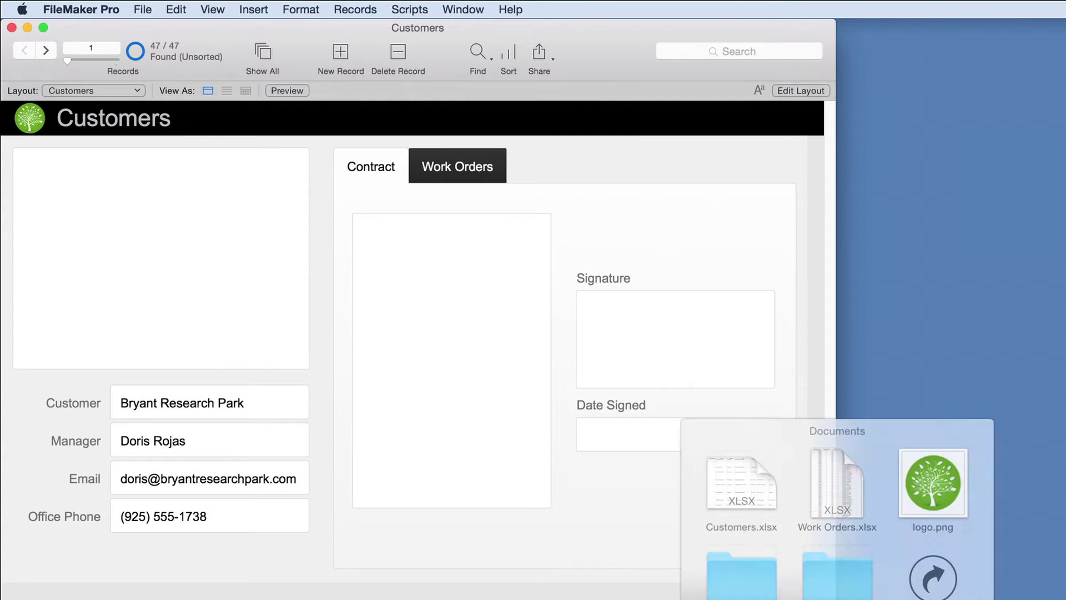
pyautogui.click(740, 584)
pyautogui.moveTo(636, 472); pyautogui.dragTo(272, 318)
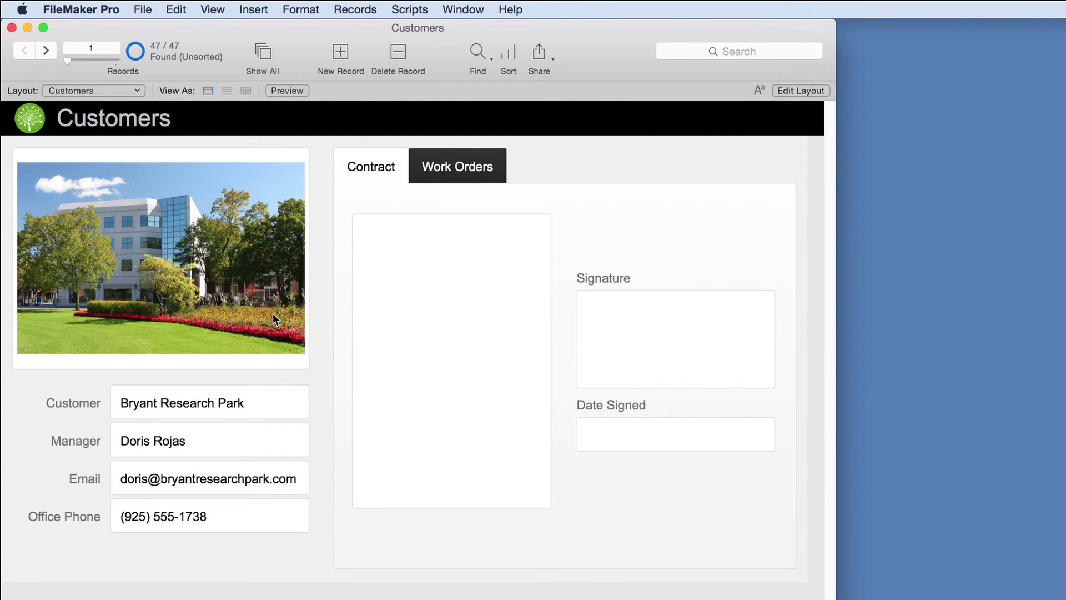
# - Drop Contract 1205.pdf into the record's Contract container
pyautogui.click(837, 595)
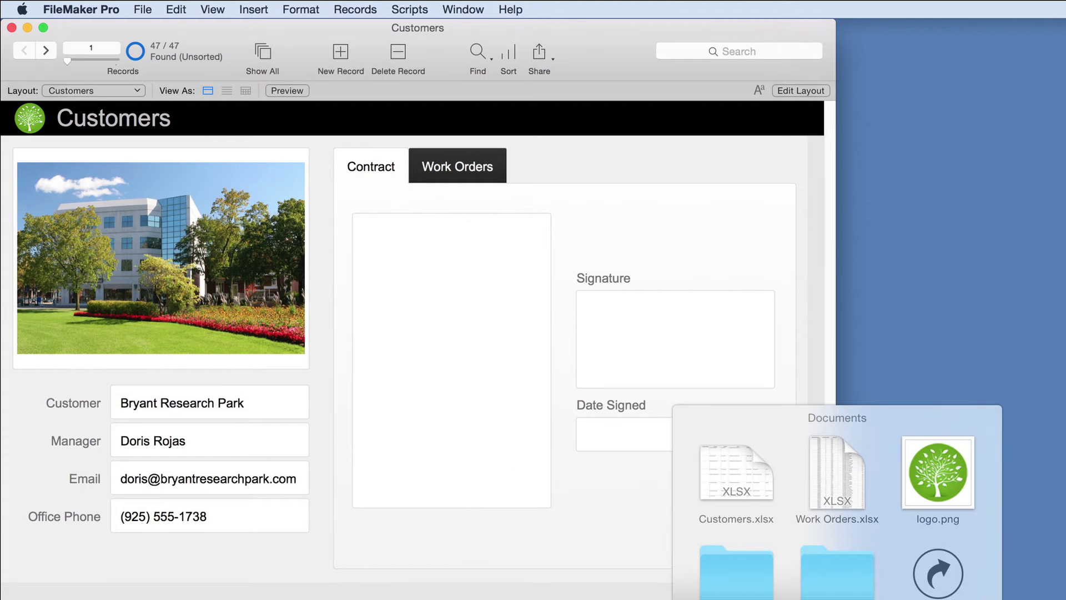
pyautogui.click(841, 582)
pyautogui.moveTo(755, 495); pyautogui.dragTo(538, 399)
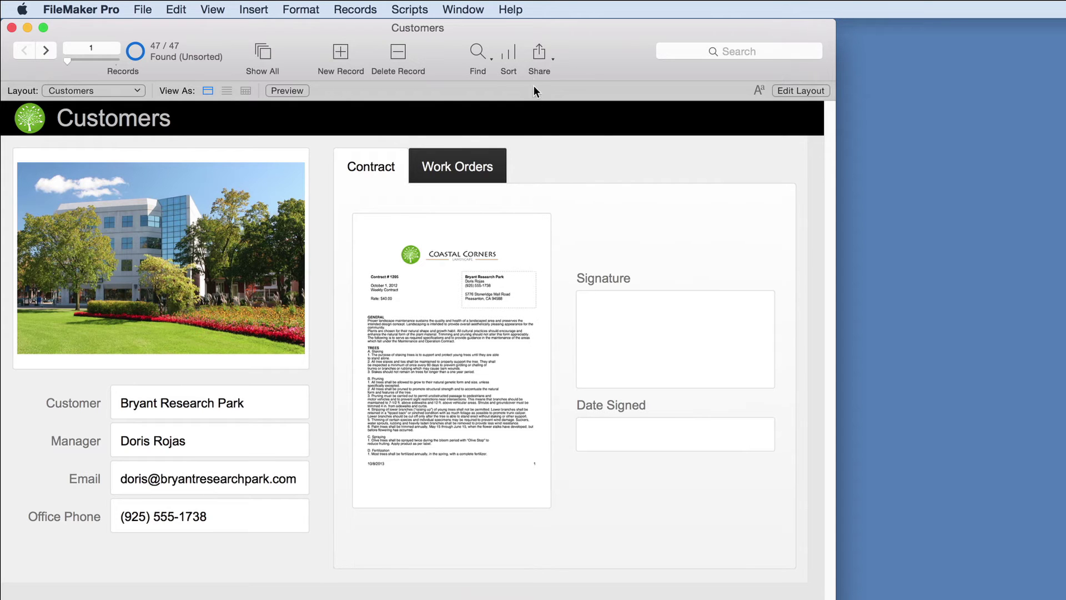
pyautogui.click(537, 61)
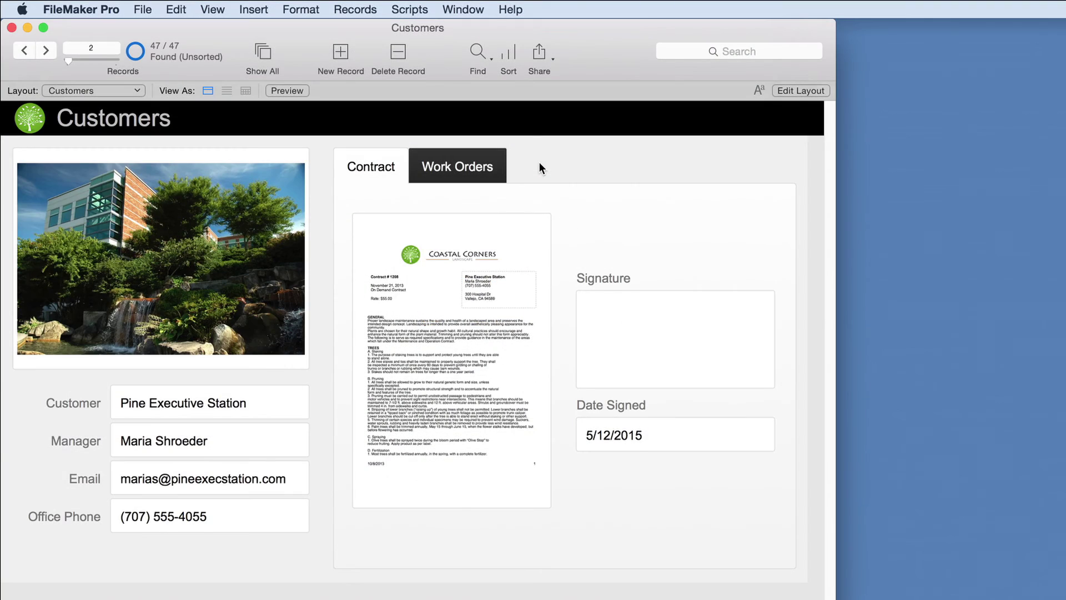
# - Show the Work Orders tab panel for the customer record
pyautogui.click(503, 167)
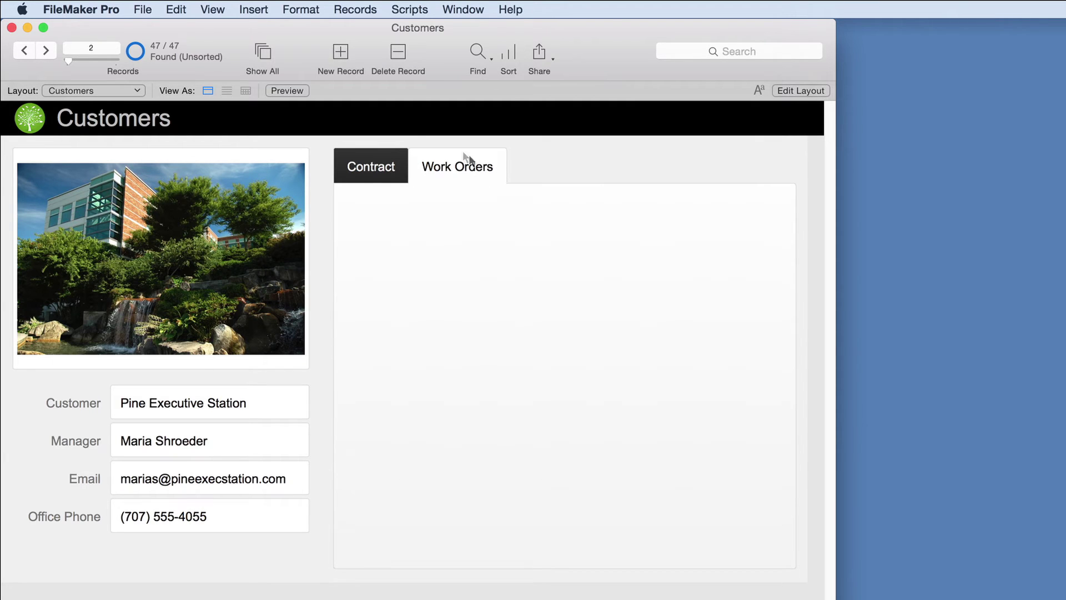
# - Import Work Orders.xlsx as a new Work Orders table
pyautogui.click(144, 9)
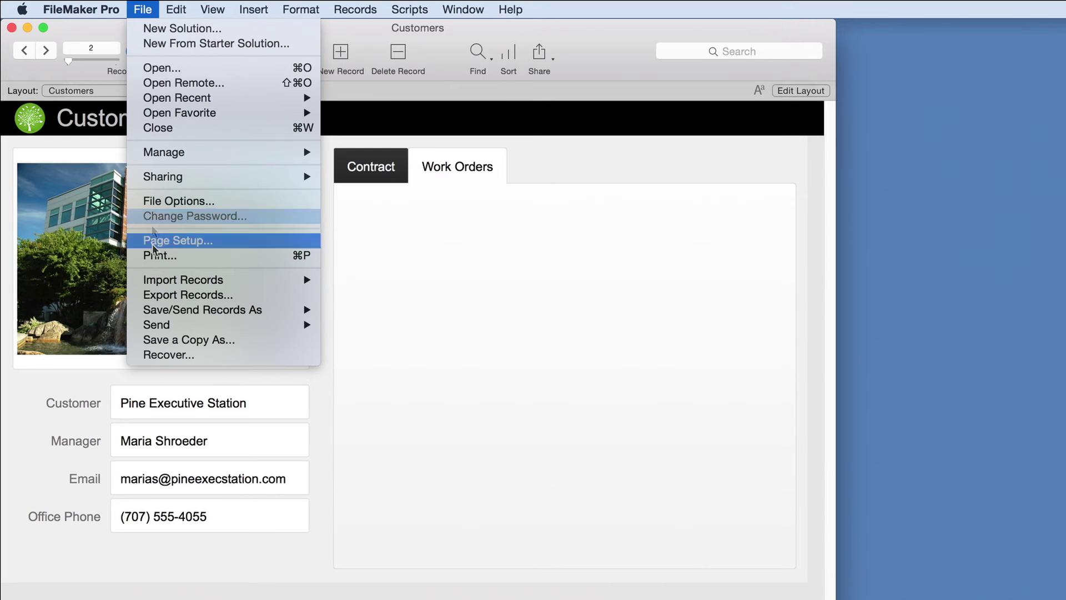
pyautogui.moveTo(154, 282)
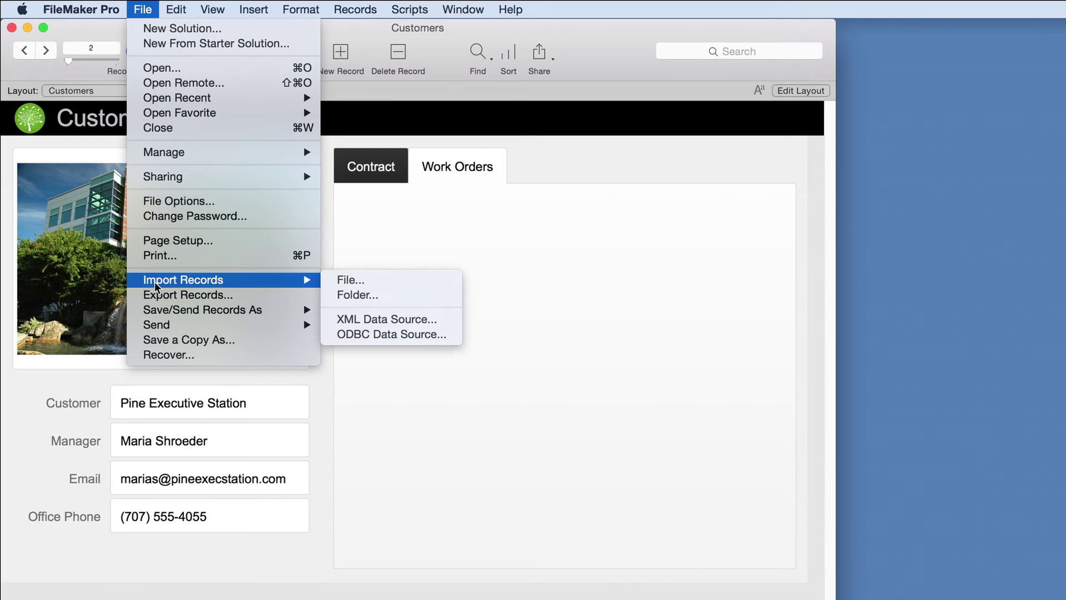
pyautogui.click(334, 283)
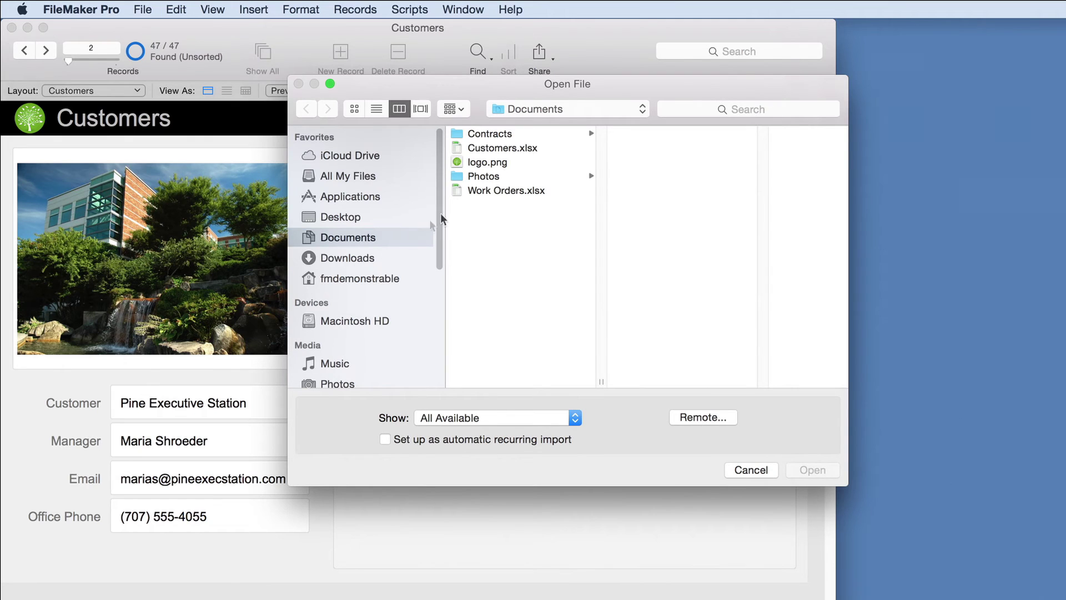
pyautogui.click(481, 191)
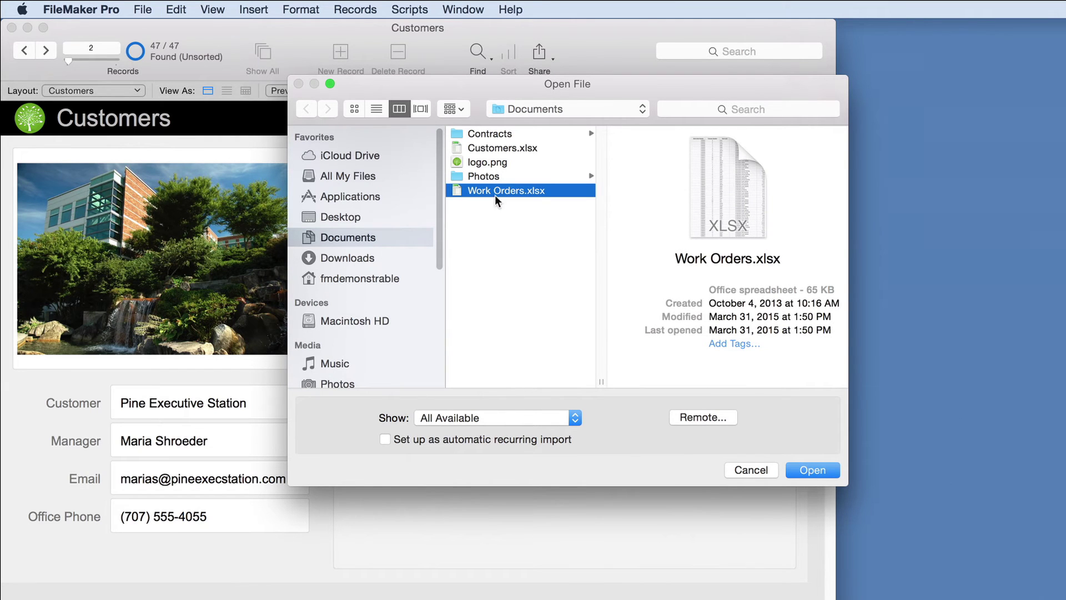
pyautogui.click(795, 471)
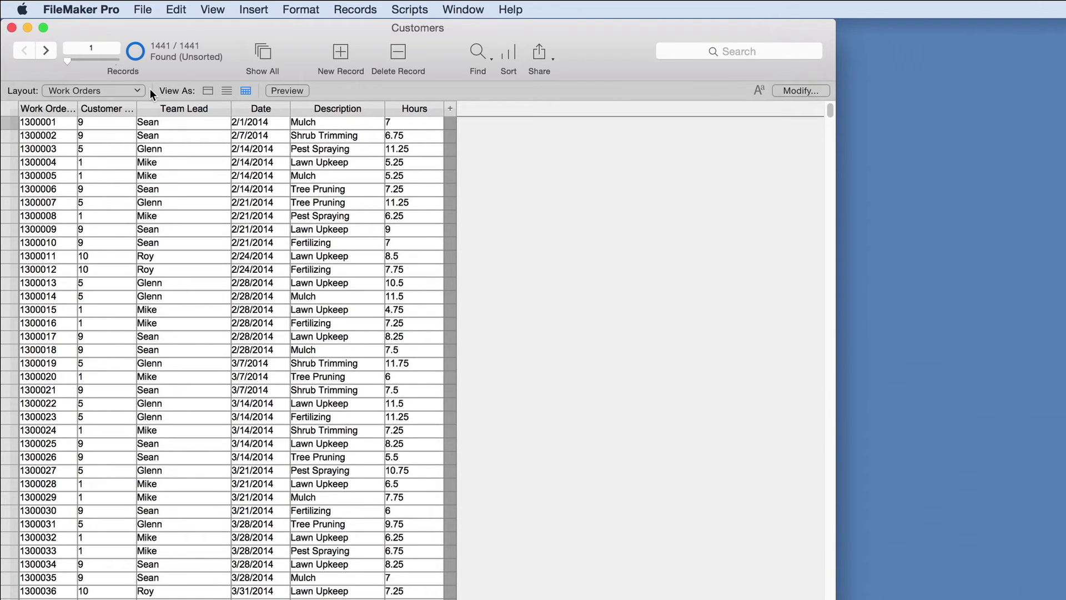
# - Switch back to the Customers layout and enter Layout mode
pyautogui.click(122, 89)
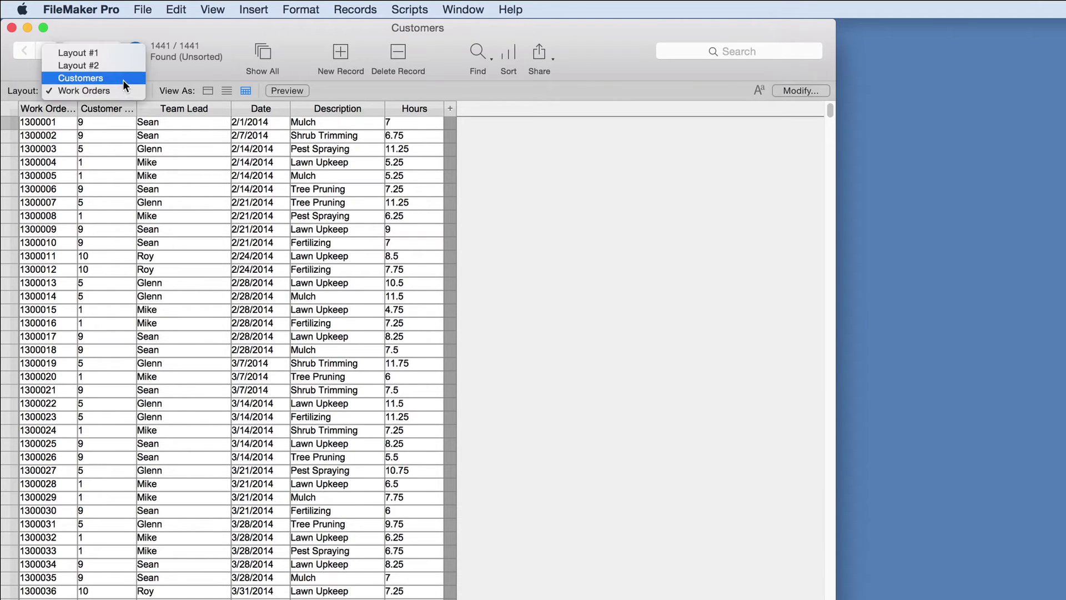
pyautogui.click(122, 79)
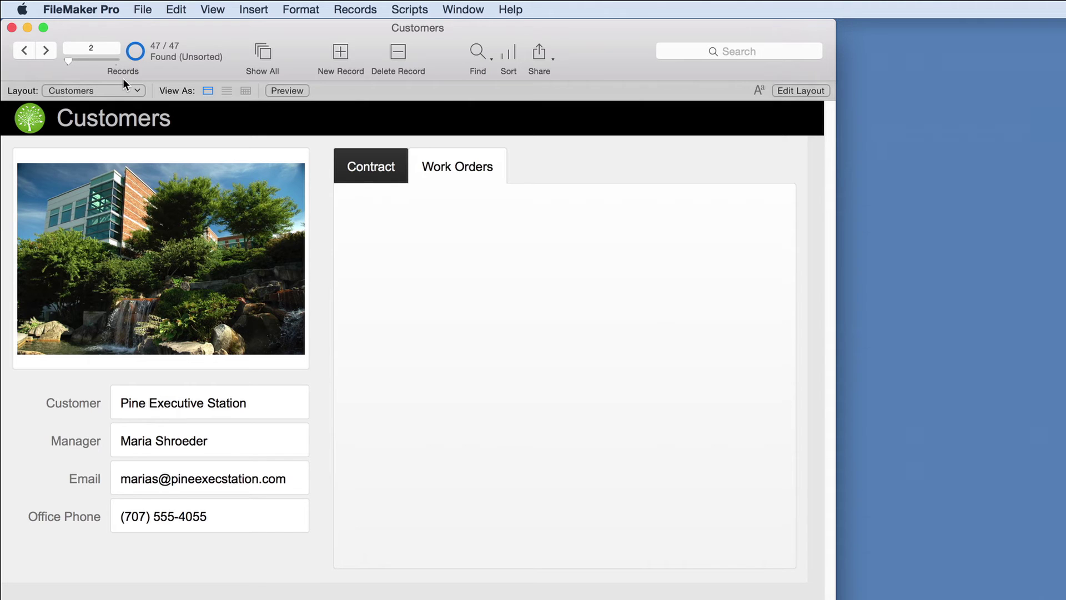
pyautogui.press('super+l')
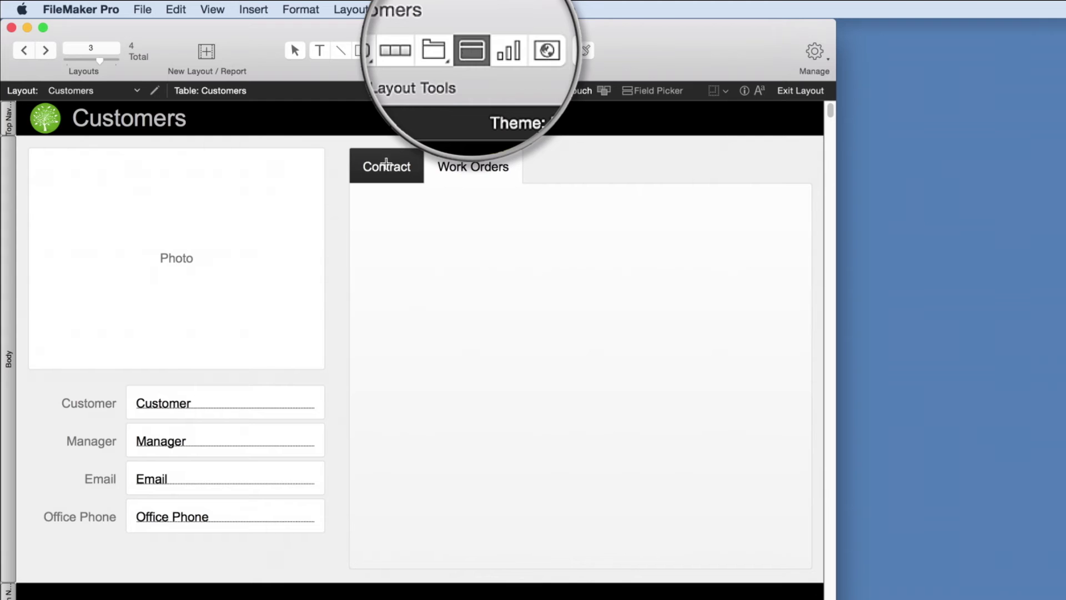
# - Draw a portal filling the Work Orders tab and relate Customers to Work Orders by Customer Number
pyautogui.moveTo(354, 189); pyautogui.dragTo(517, 345)
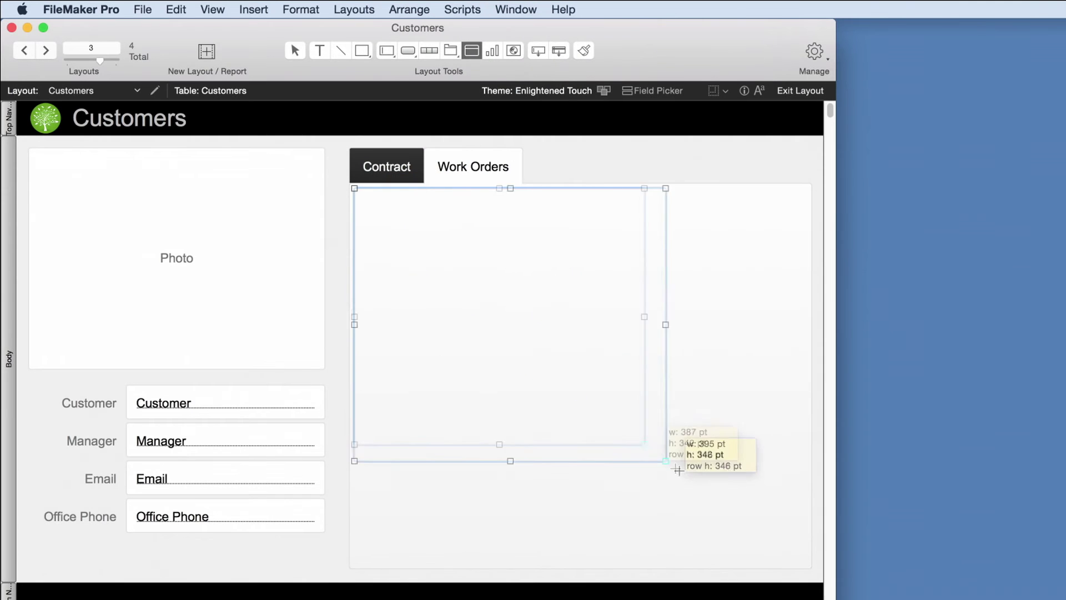
pyautogui.moveTo(678, 469); pyautogui.dragTo(805, 560)
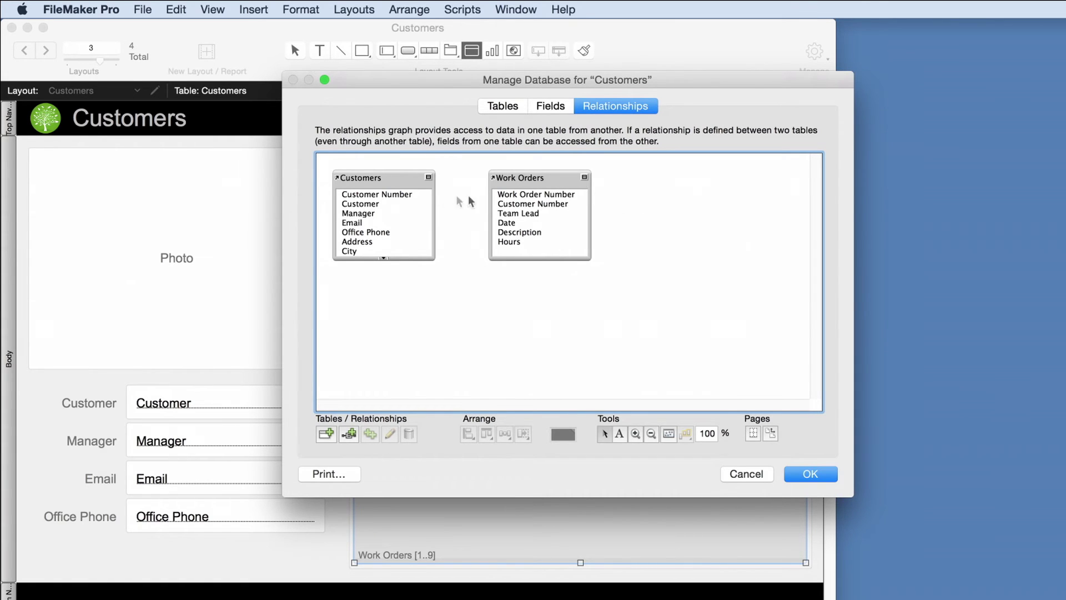
pyautogui.moveTo(413, 194); pyautogui.dragTo(500, 204)
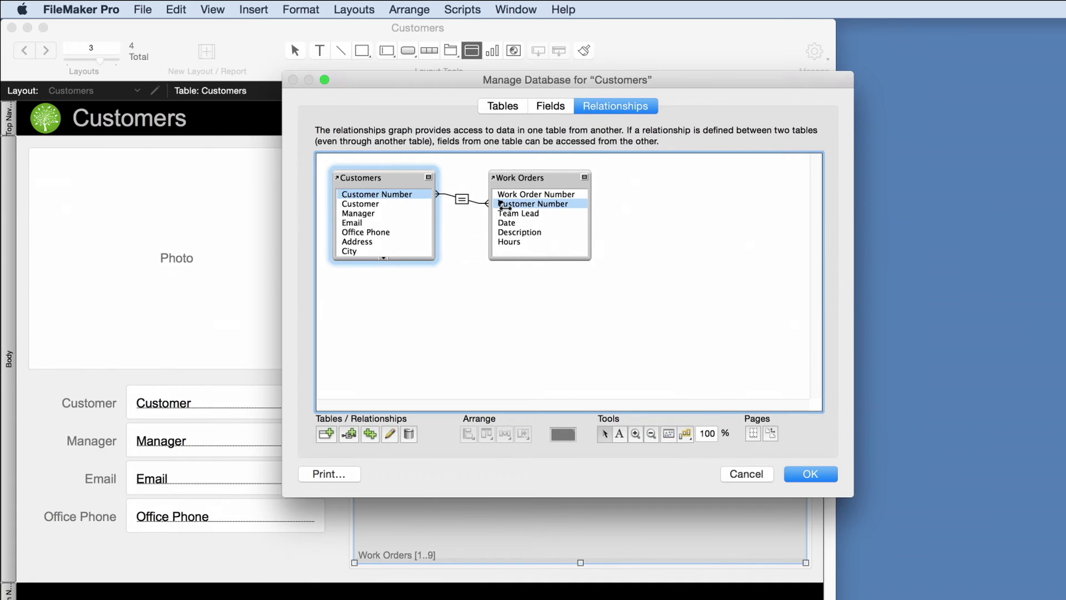
pyautogui.click(644, 208)
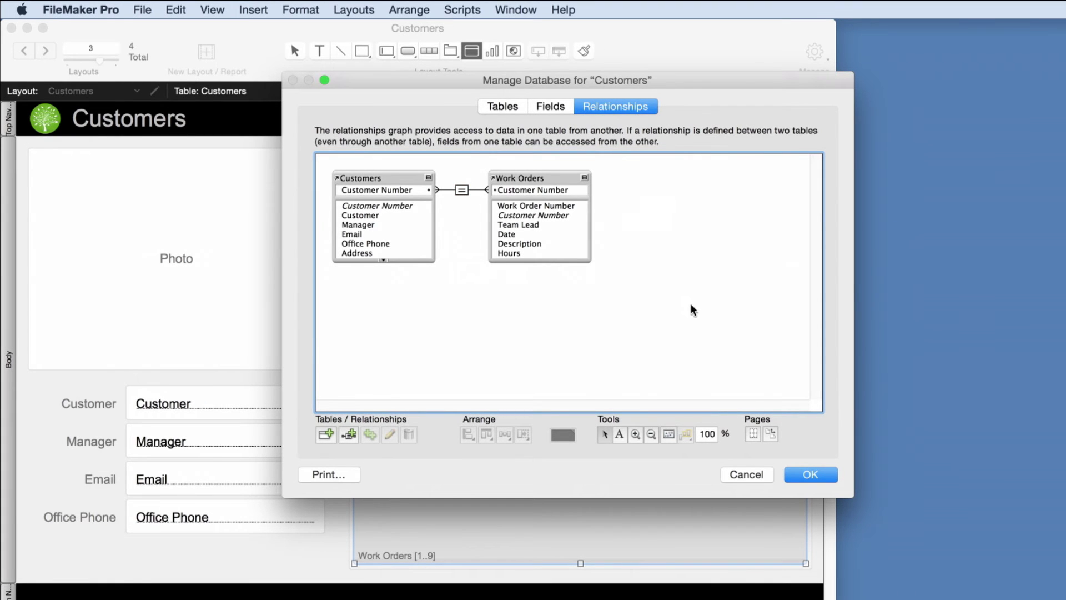
pyautogui.click(796, 472)
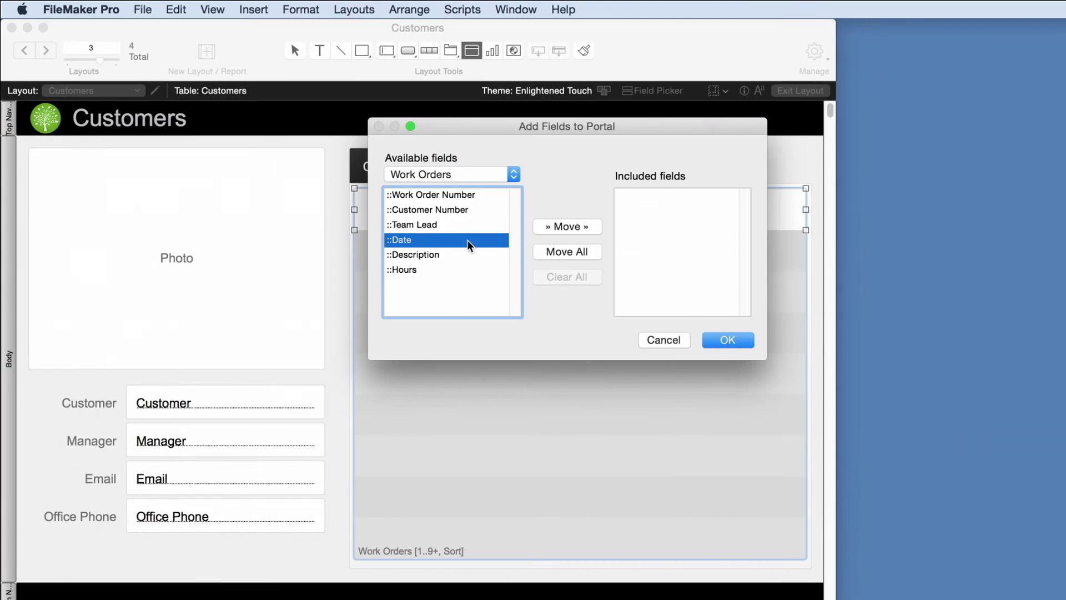
# - Add ::Date, ::Description and ::Hours to the portal and return to browsing records
pyautogui.keyDown('shift'); pyautogui.click(465, 269); pyautogui.keyUp('shift')
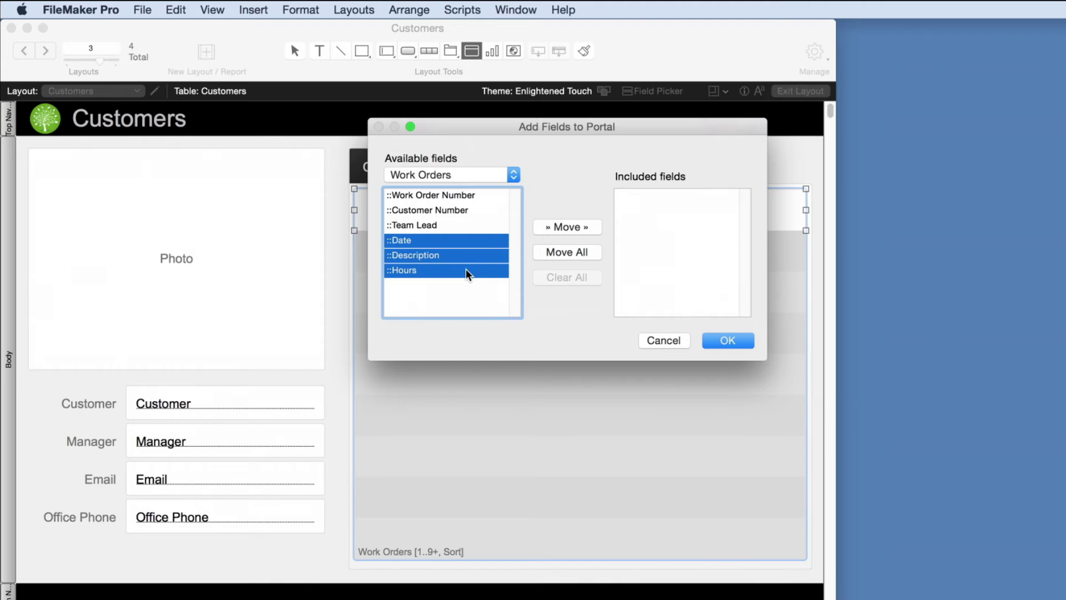
pyautogui.click(542, 228)
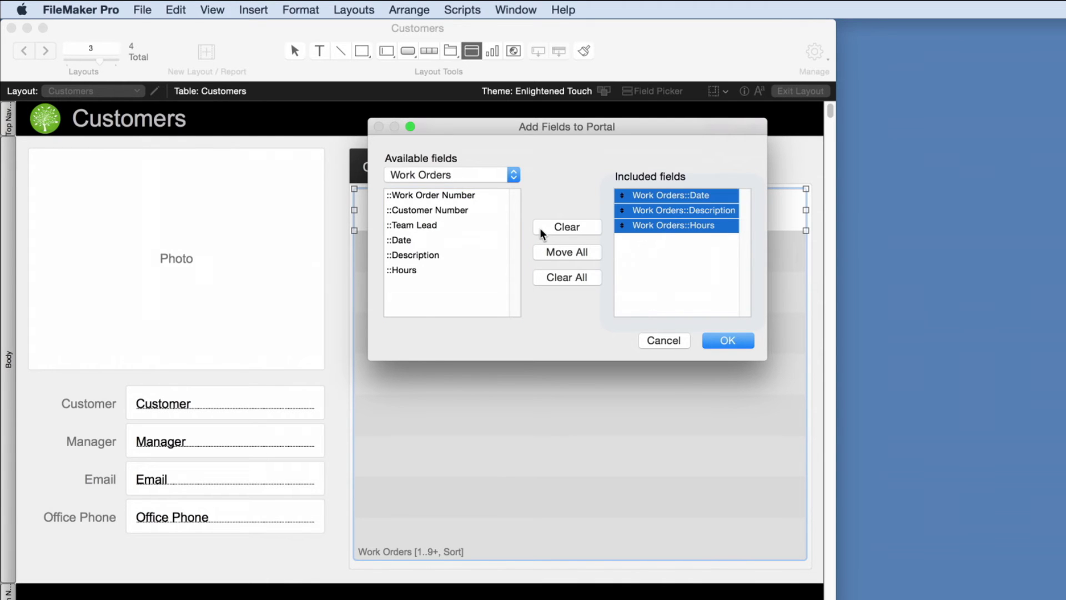
pyautogui.click(711, 340)
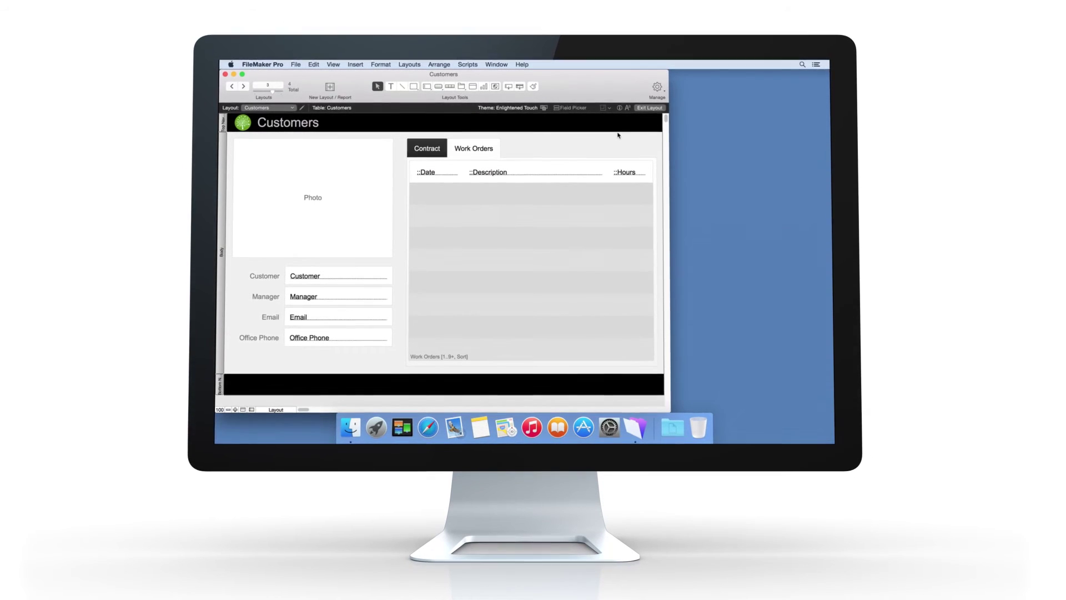
pyautogui.click(649, 107)
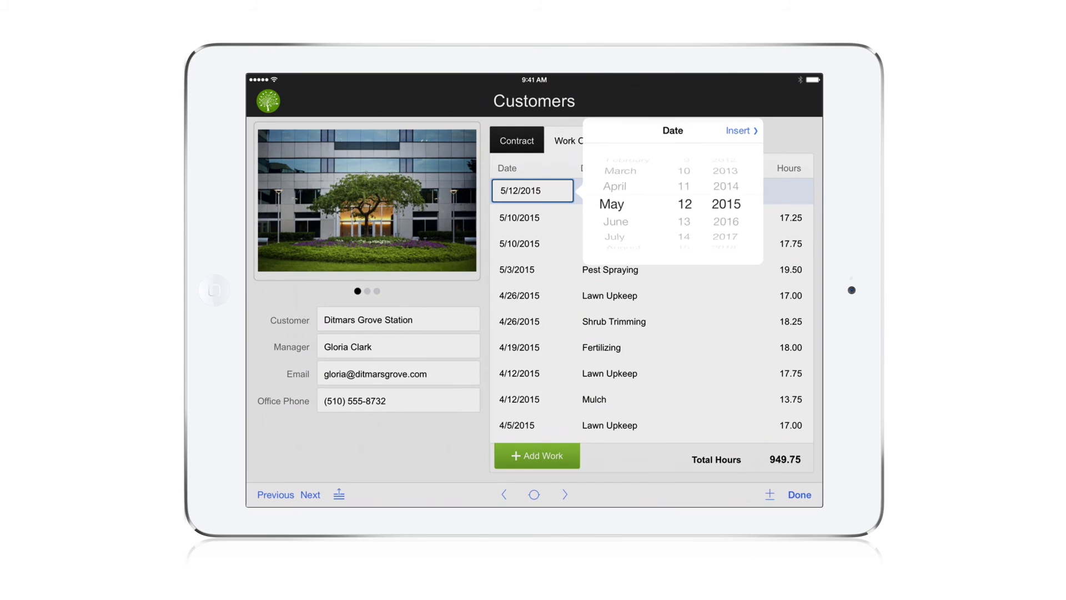
# - Log 5.5 hours on the 5/12/2015 Mulch order, then view the Location map and Hours Report chart
pyautogui.click(777, 190)
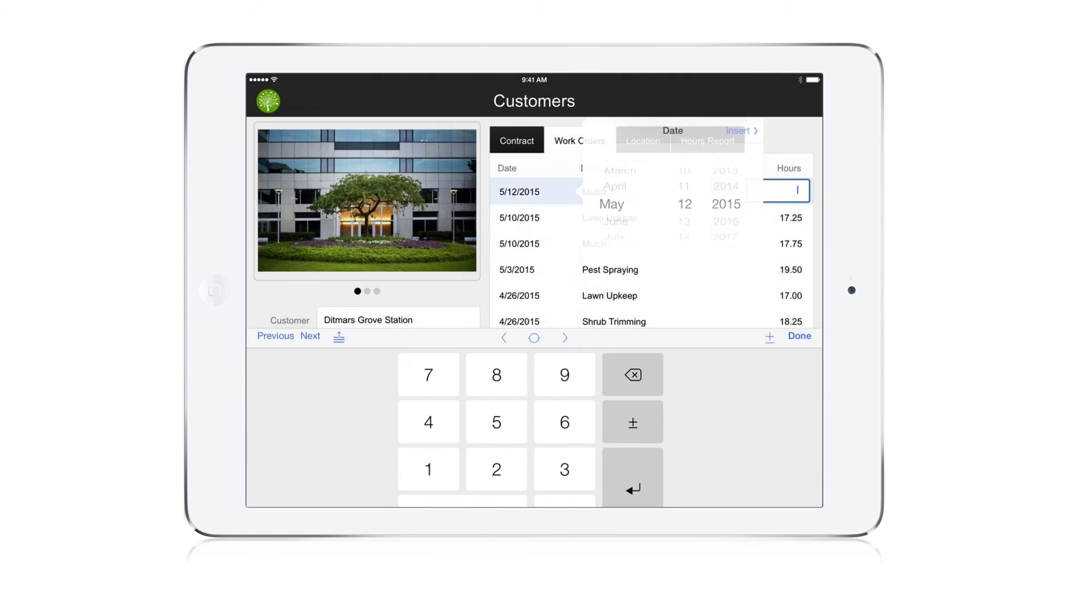
pyautogui.write('5.5')
pyautogui.click(643, 140)
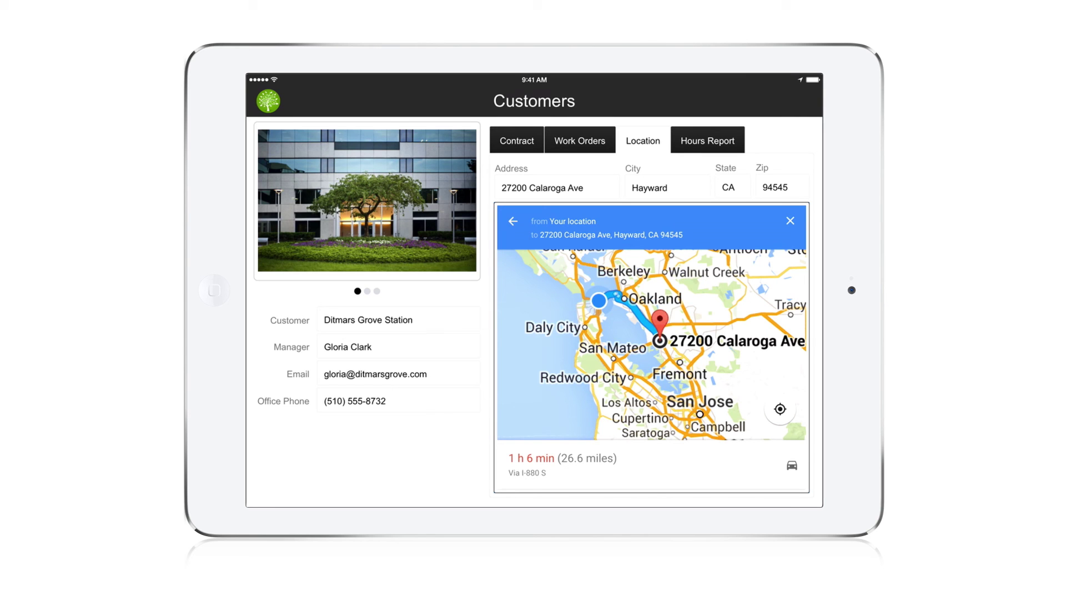
pyautogui.click(707, 140)
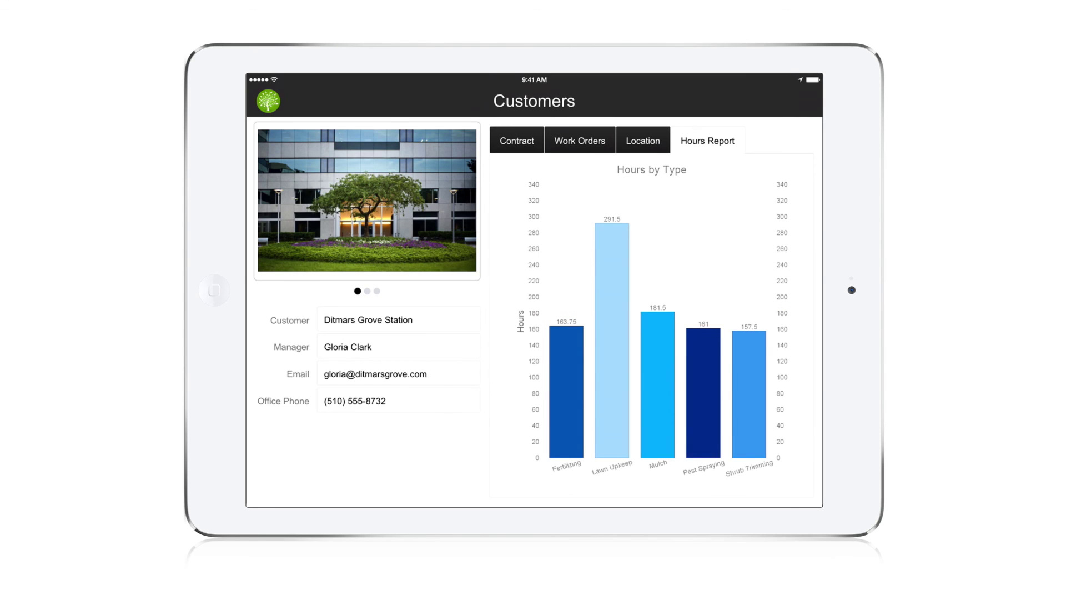